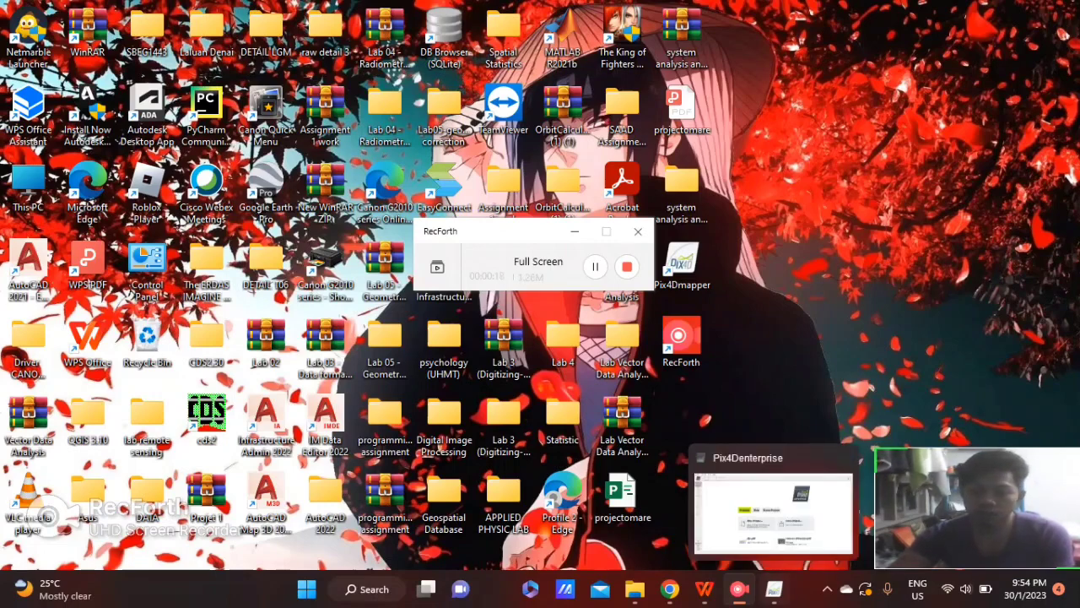
- Start a new Pix4D project named 'camera calibration and digittal aerial'
click(774, 589)
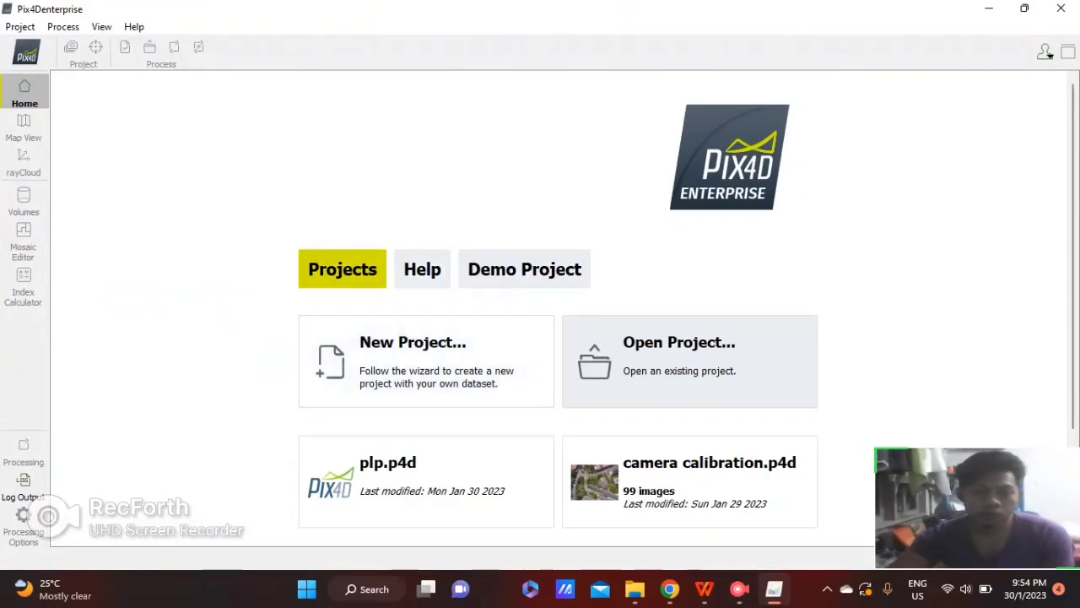
click(412, 355)
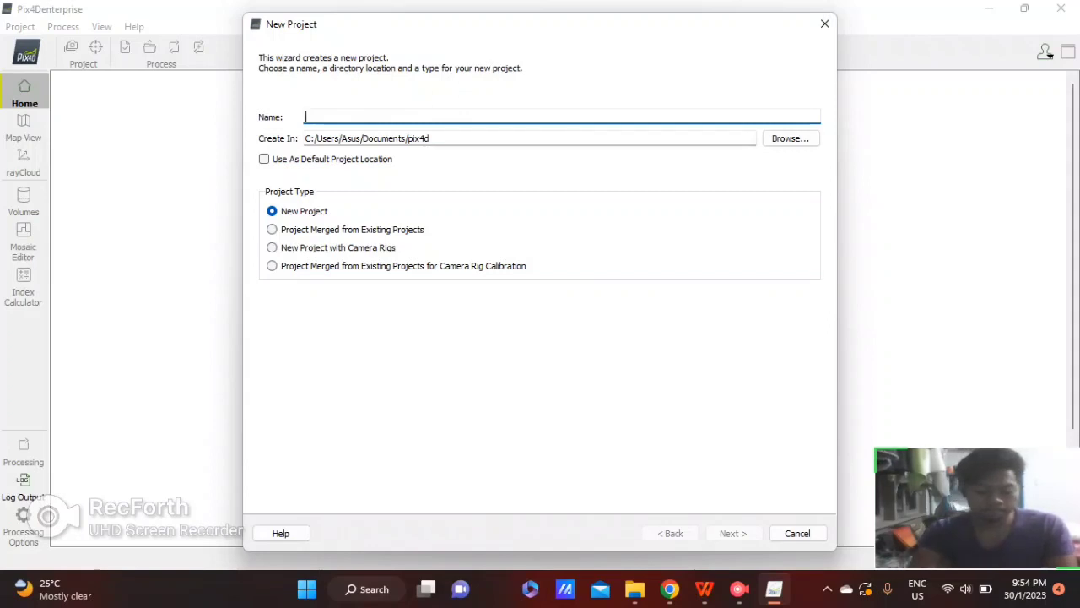
text(camera)
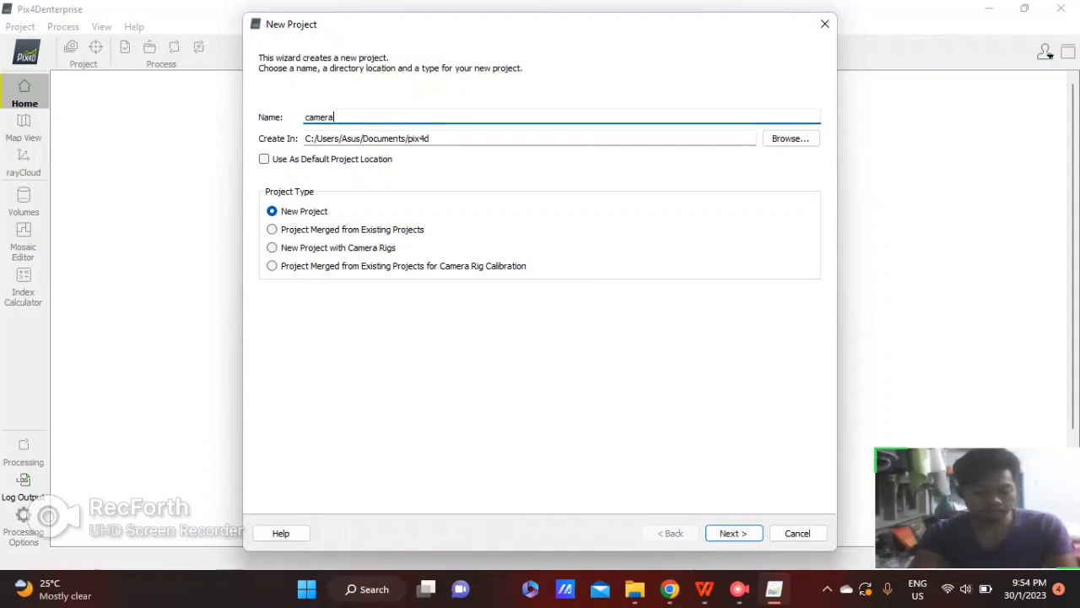
text( calib)
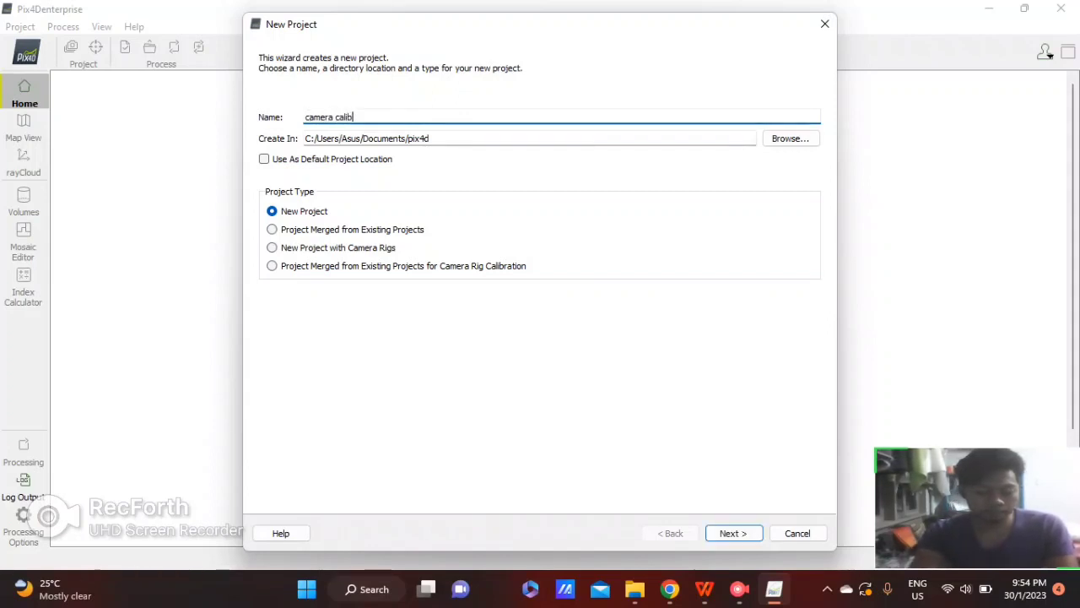
text(ration and)
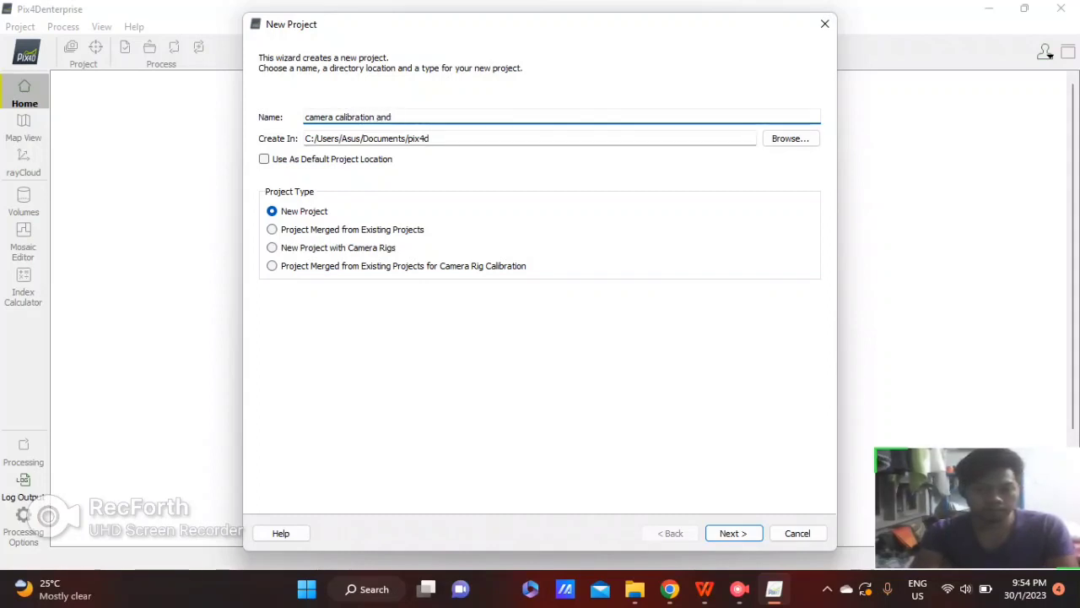
text( digits)
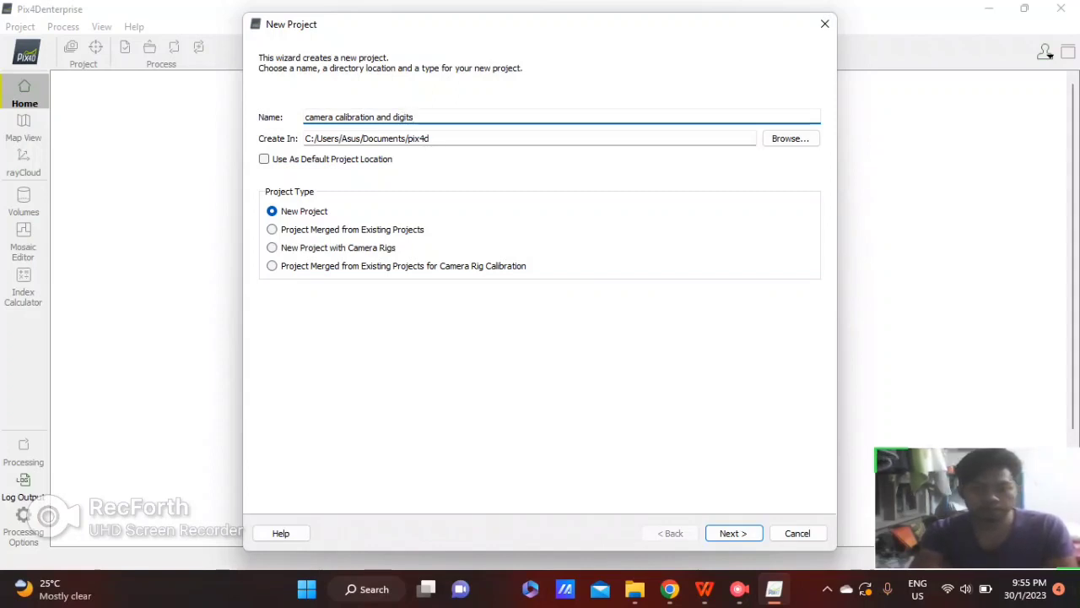
key(BackSpace)
text(tal)
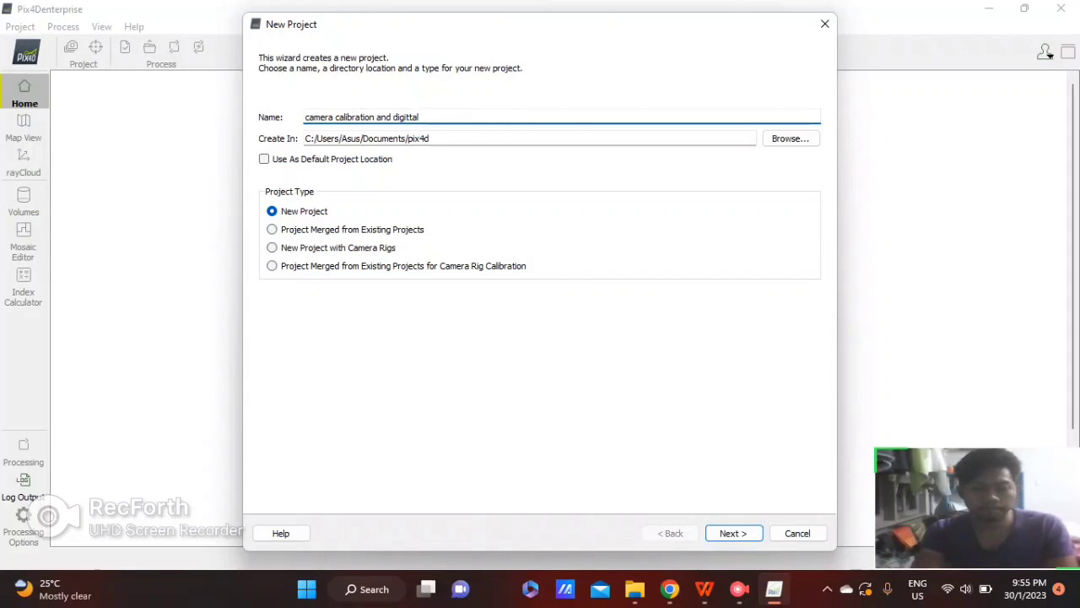
text( aerial)
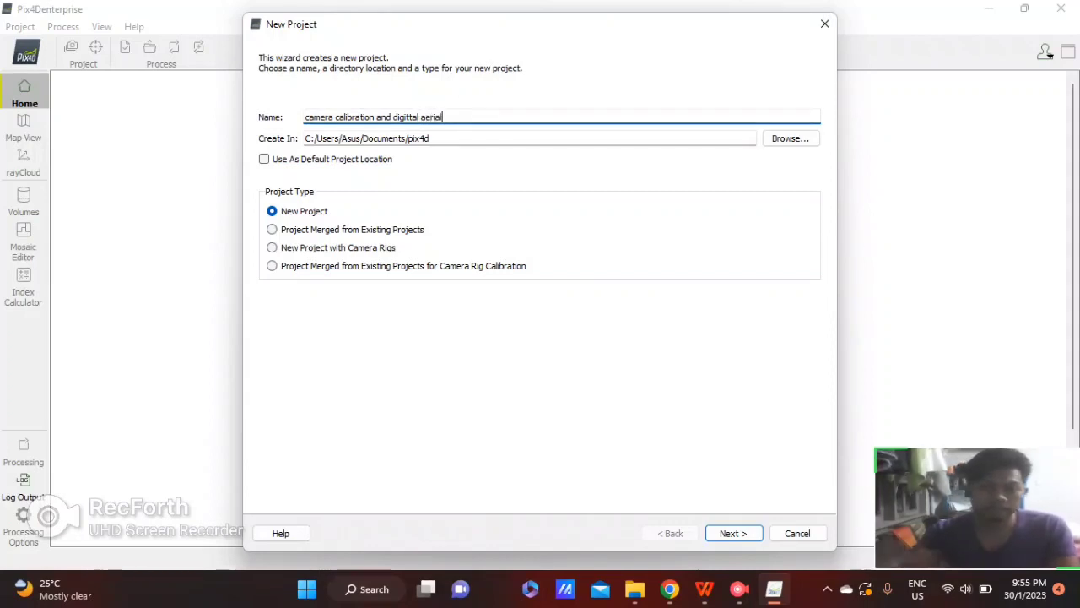
- Set the project location to the Documents > digital photogrammetry folder
click(790, 138)
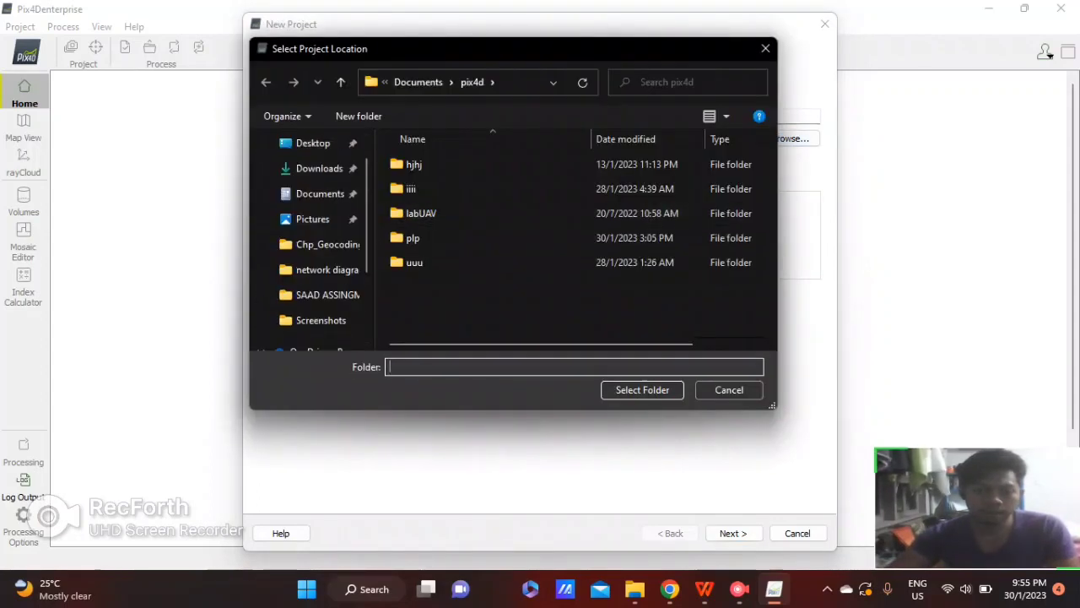
click(320, 194)
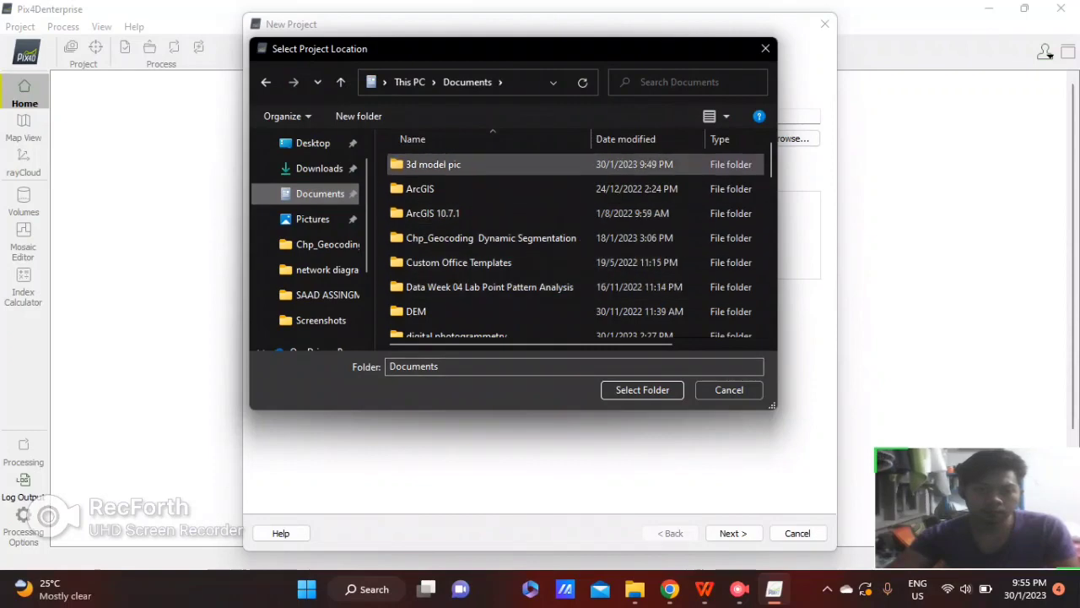
scroll(456, 308, down, 2)
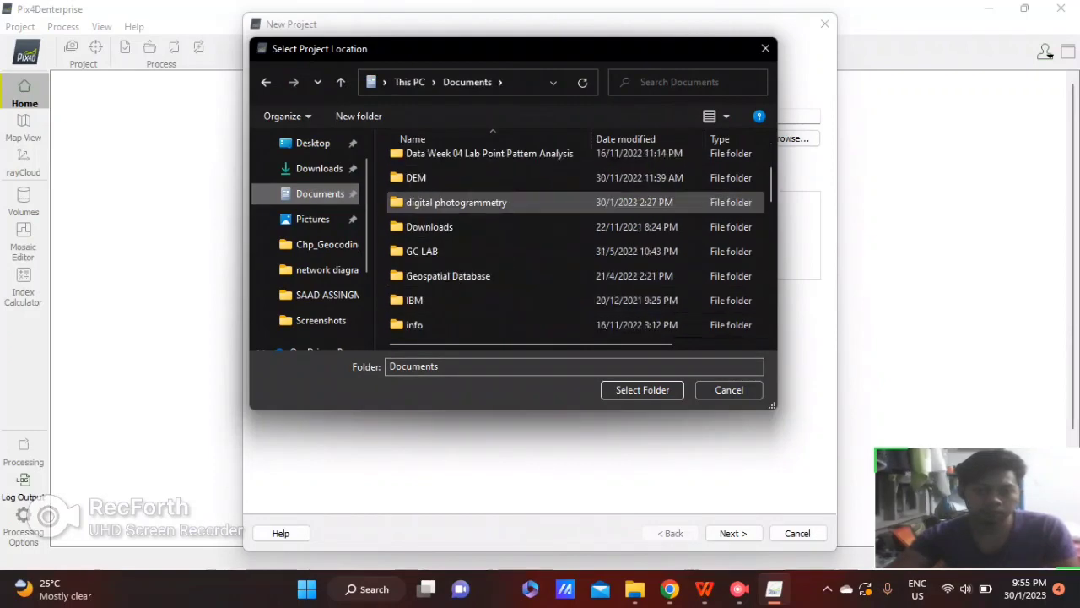
click(456, 203)
key(Return)
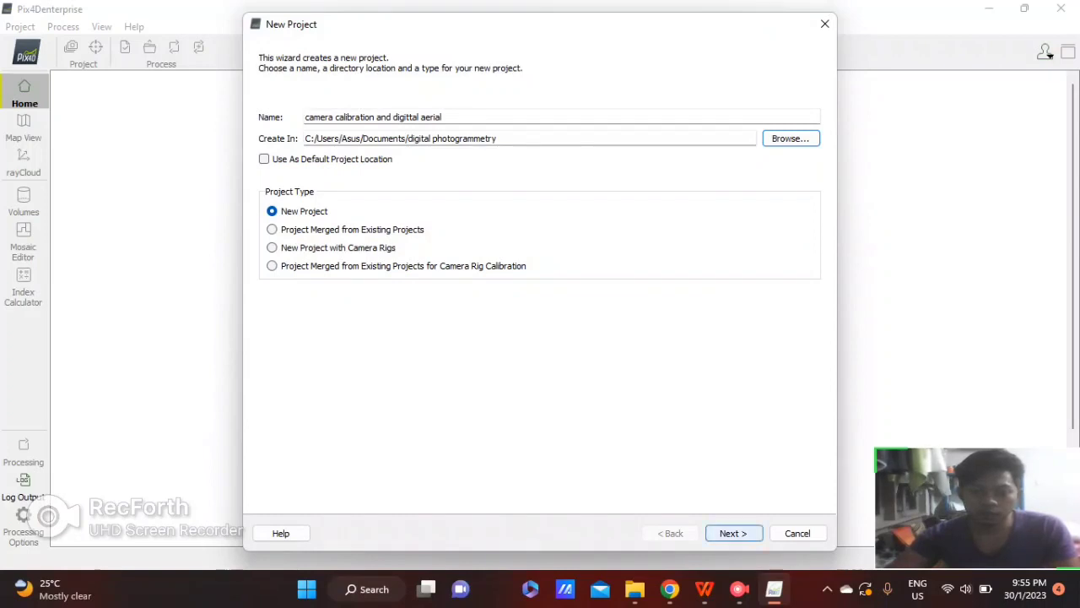
- Add all 99 DJI drone images from the UAV KLGIS 2022 download folder
click(733, 532)
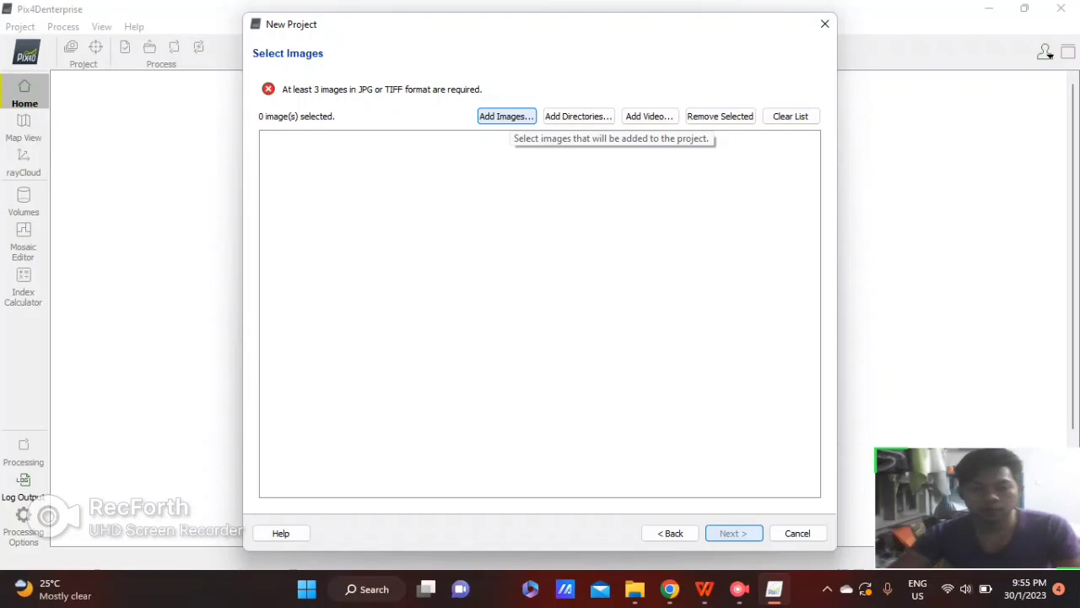
click(506, 116)
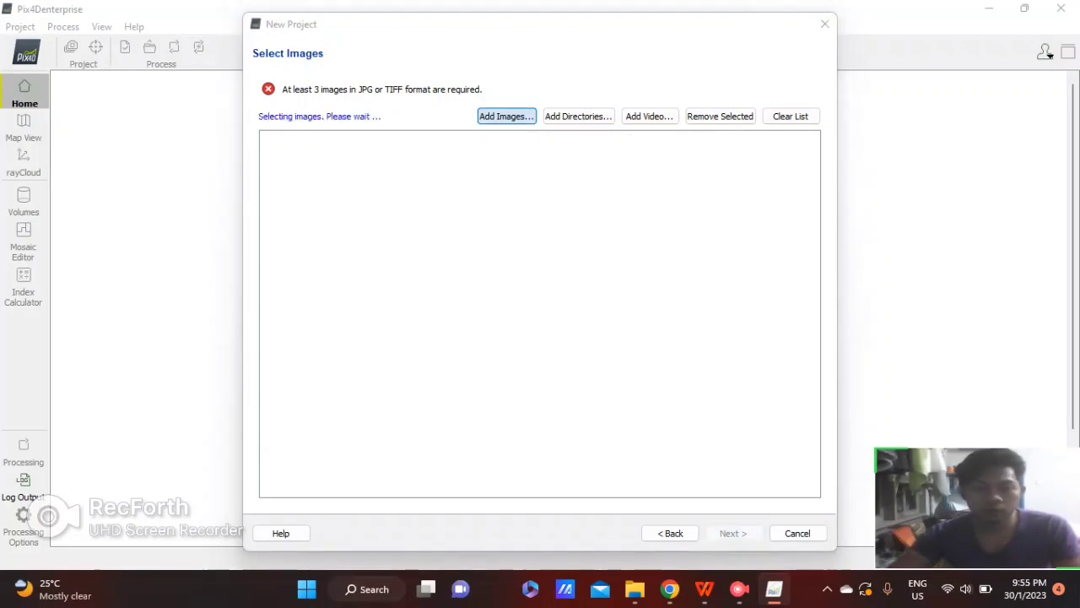
scroll(313, 211, up, 1)
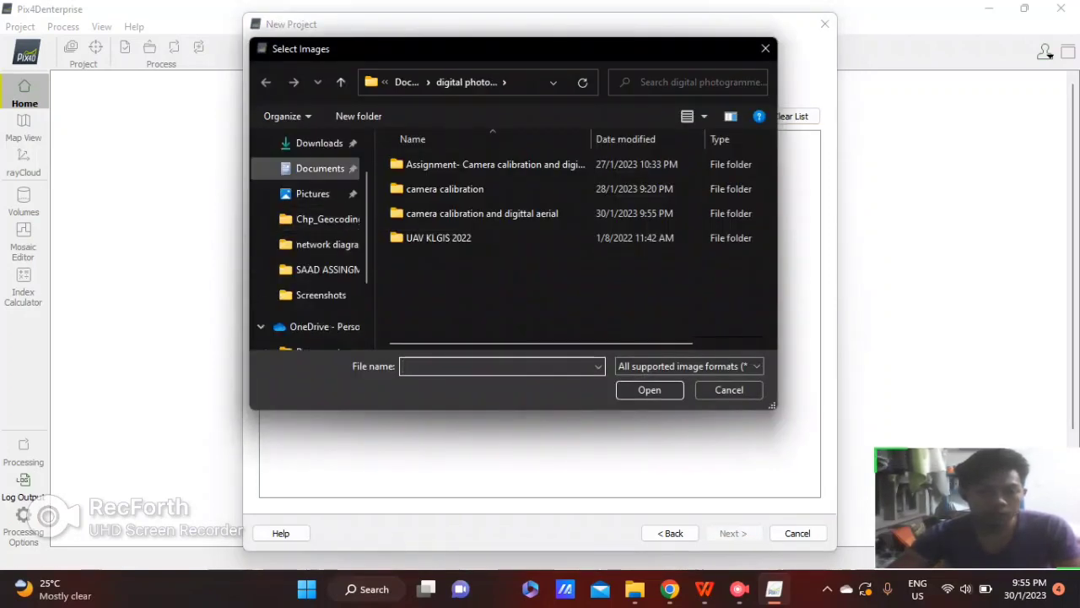
click(319, 168)
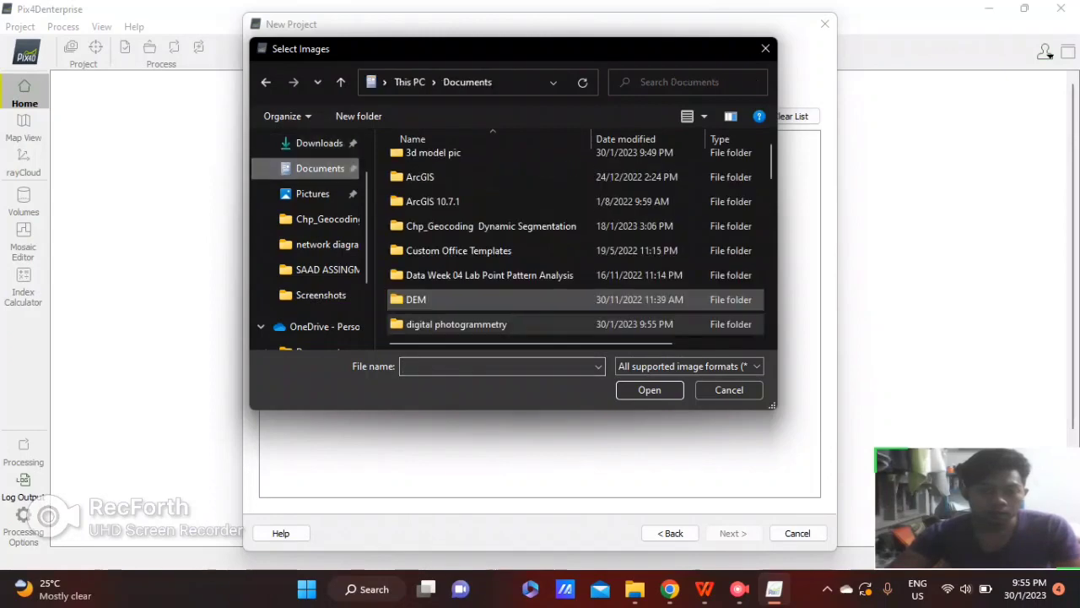
scroll(506, 274, down, 10)
scroll(507, 275, down, 2)
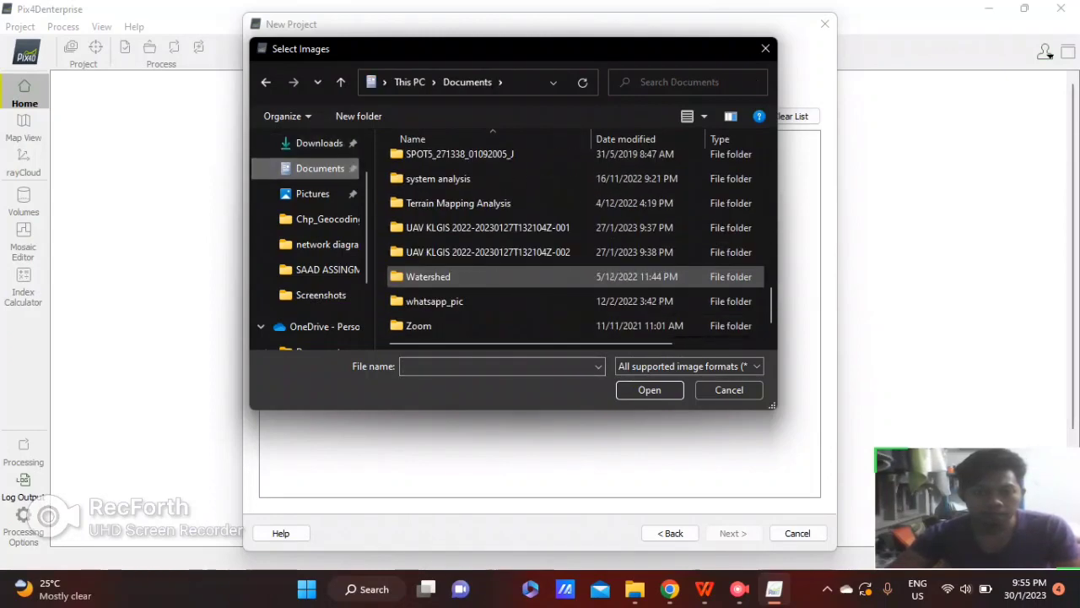
double_click(488, 251)
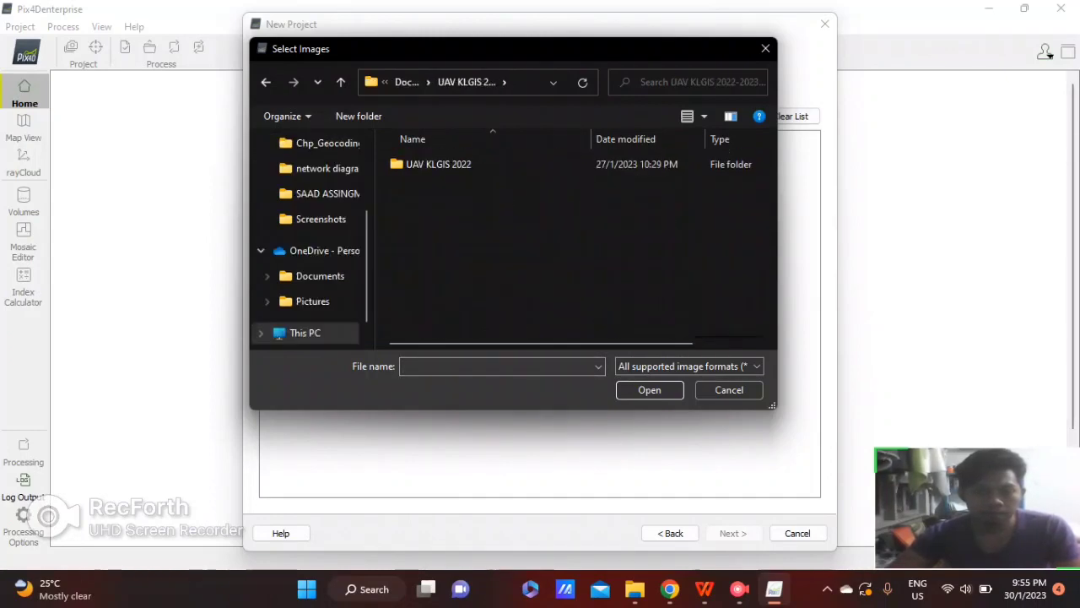
double_click(438, 164)
double_click(429, 182)
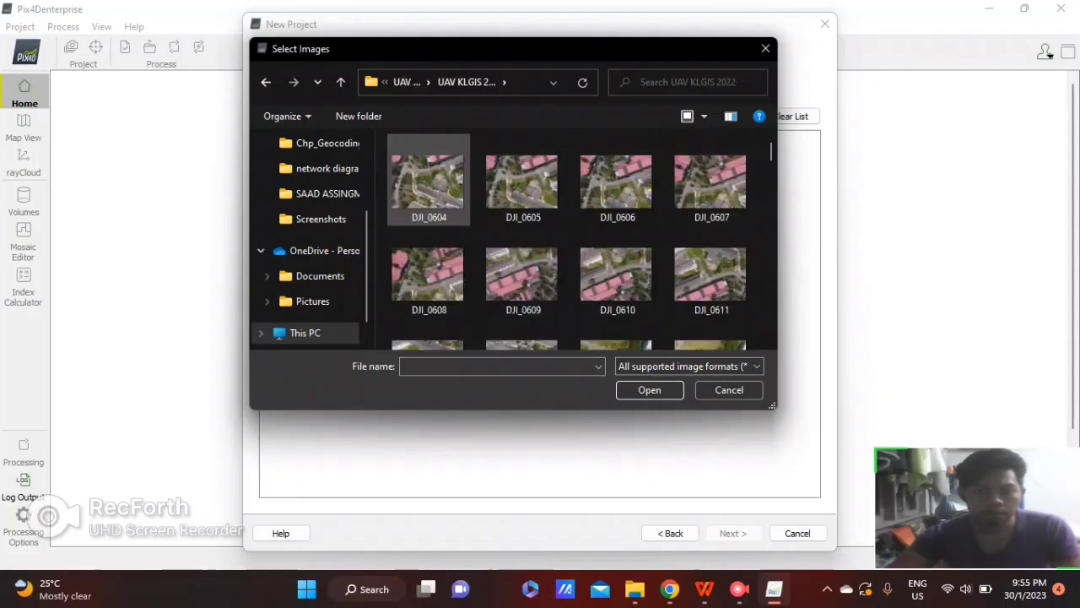
click(429, 182)
key(ctrl+a)
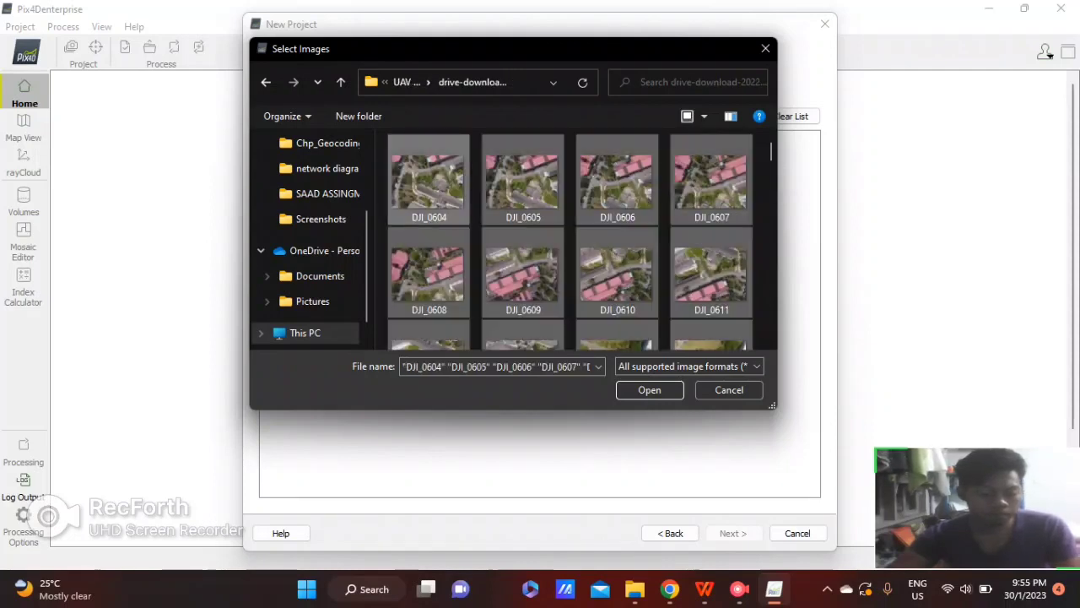
click(649, 389)
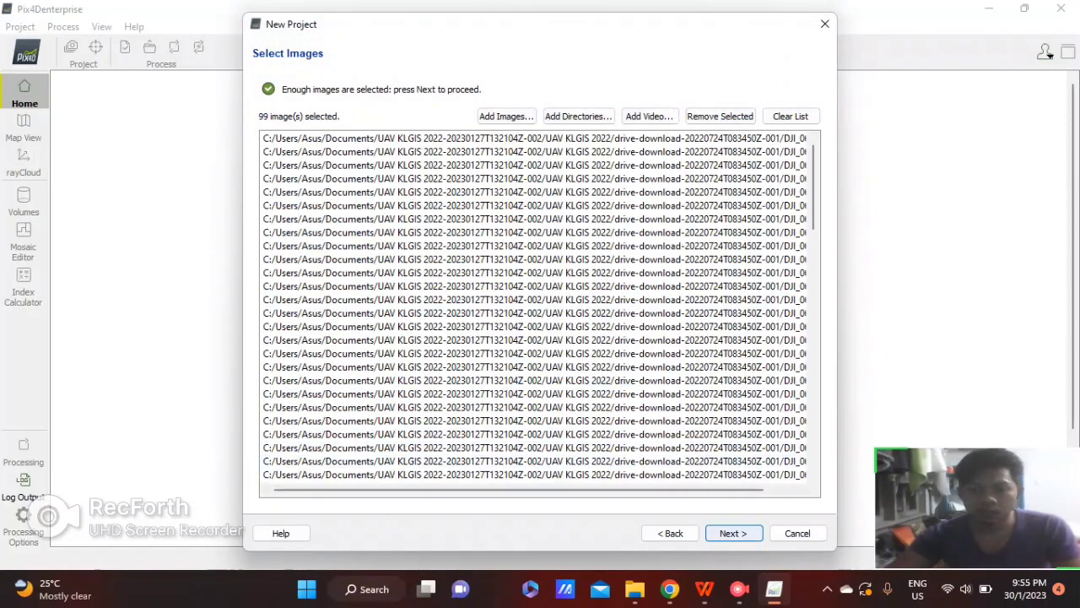
- Accept the image properties and set output coordinates to GDM2000 / Peninsula RSO
click(733, 533)
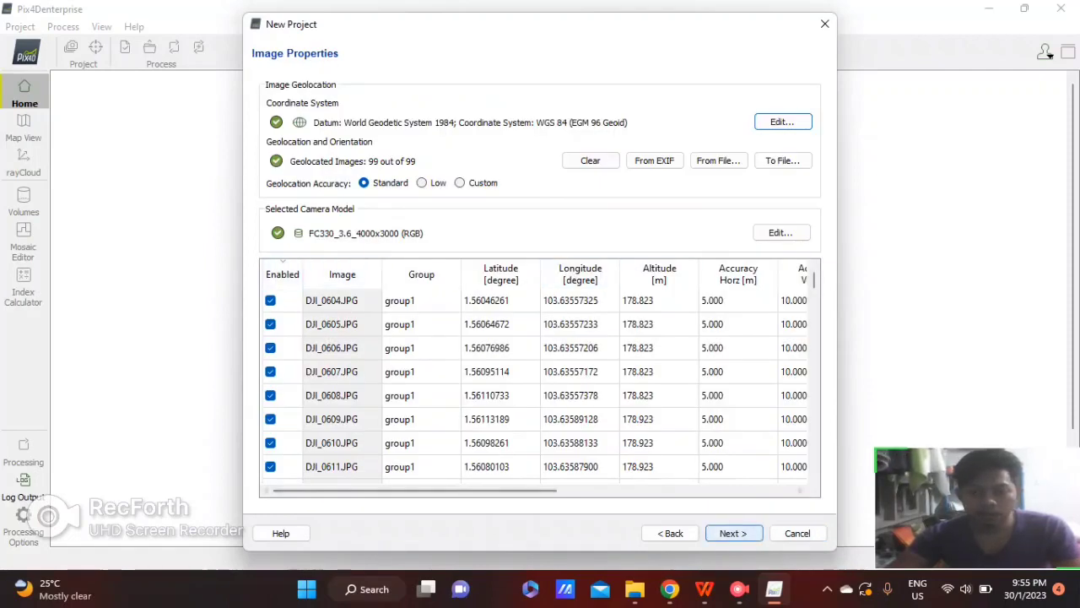
click(733, 534)
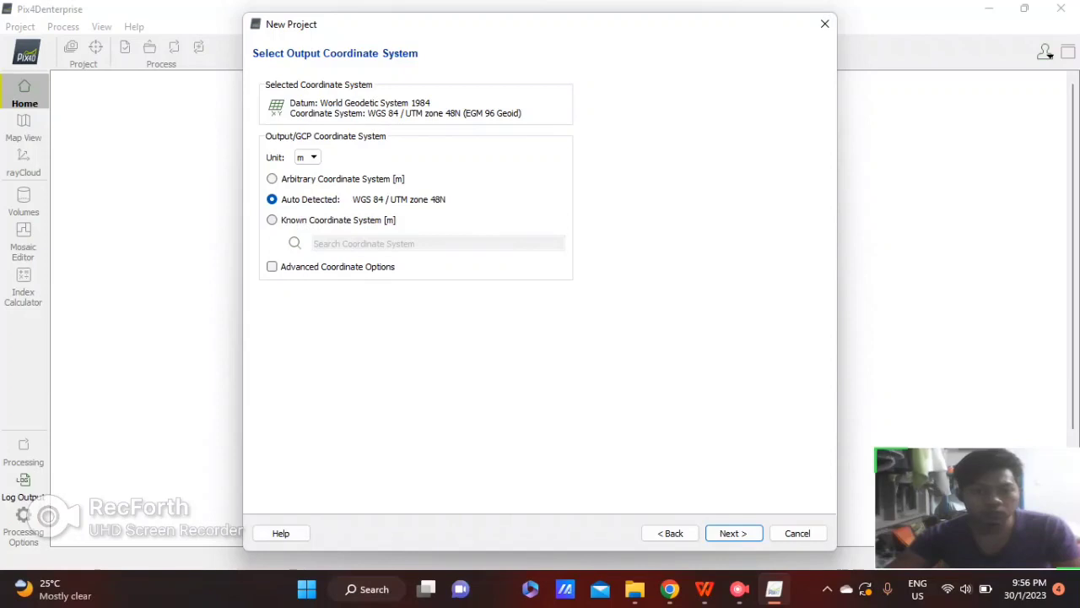
click(272, 219)
key(Tab)
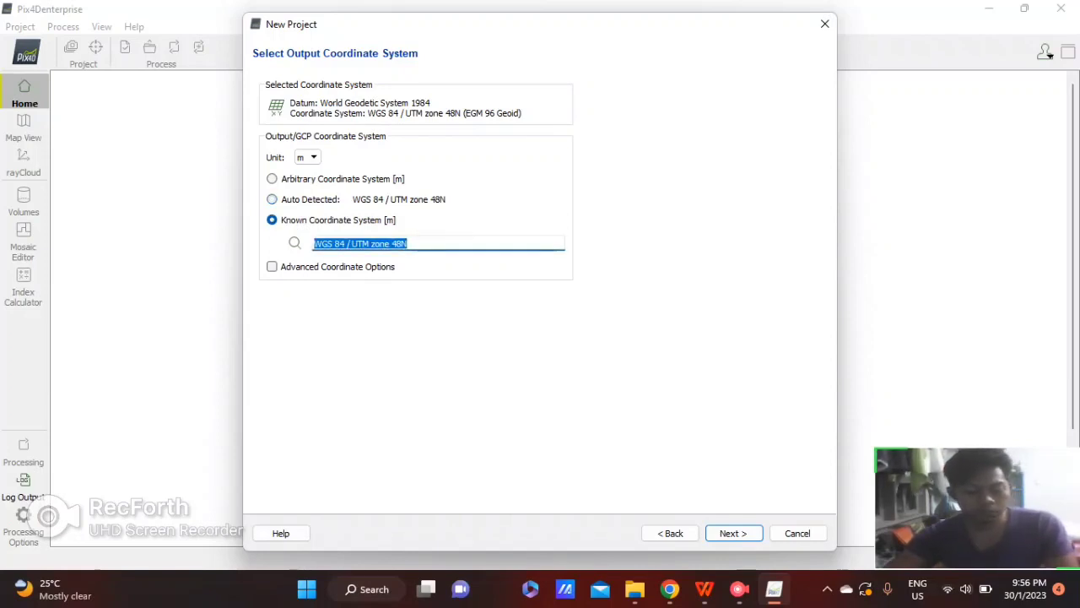
text(d)
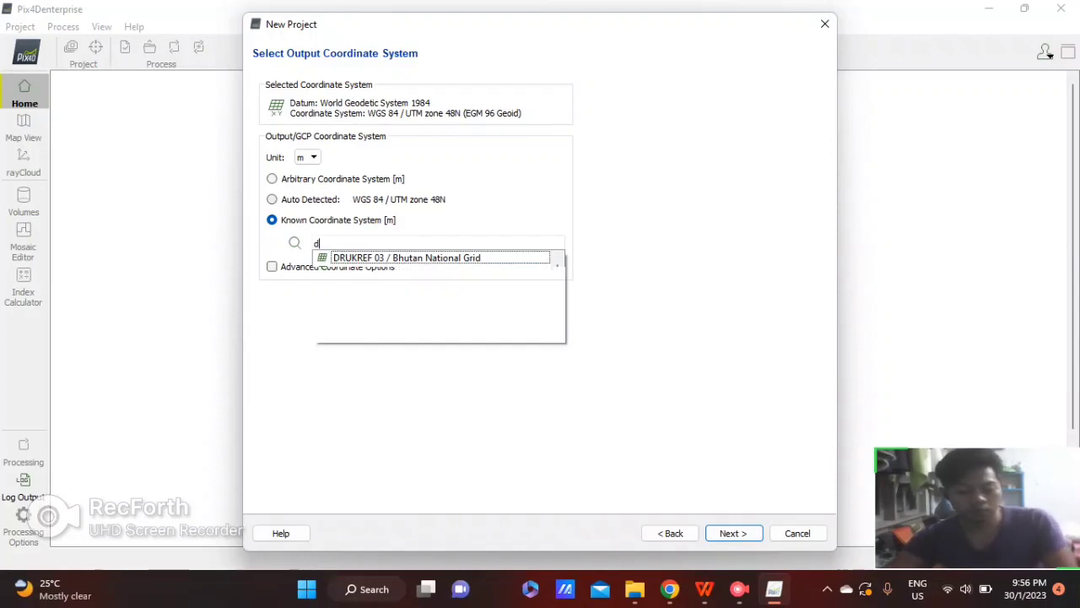
key(BackSpace)
text(gdm)
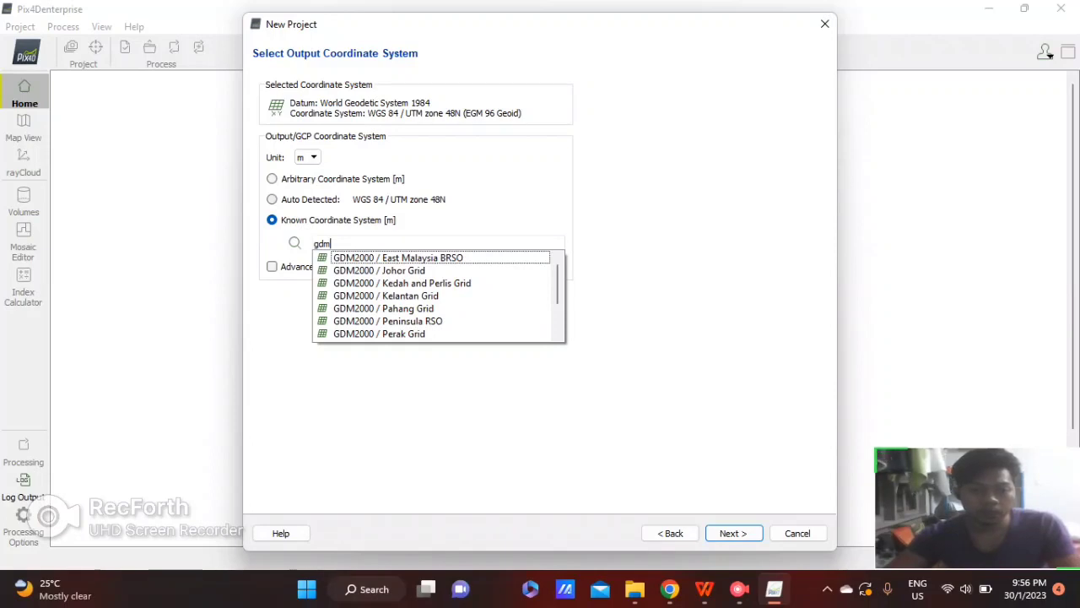
key(Down)
key(Down)
key(Down)
key(Down)
key(Down)
key(Return)
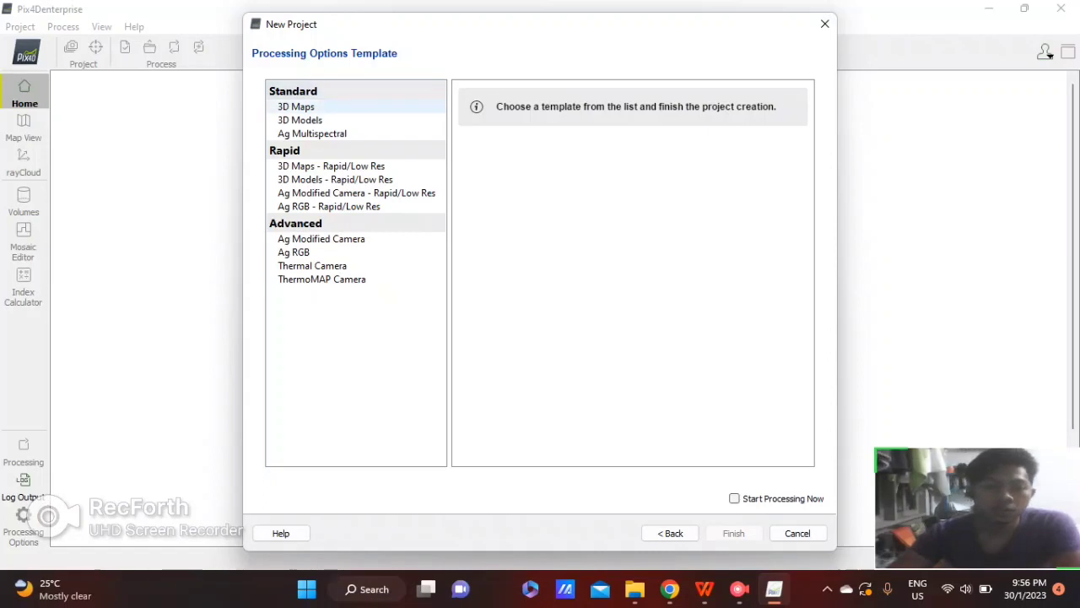
- Create the project with the 3D Maps template, leaving only Initial Processing enabled
click(296, 107)
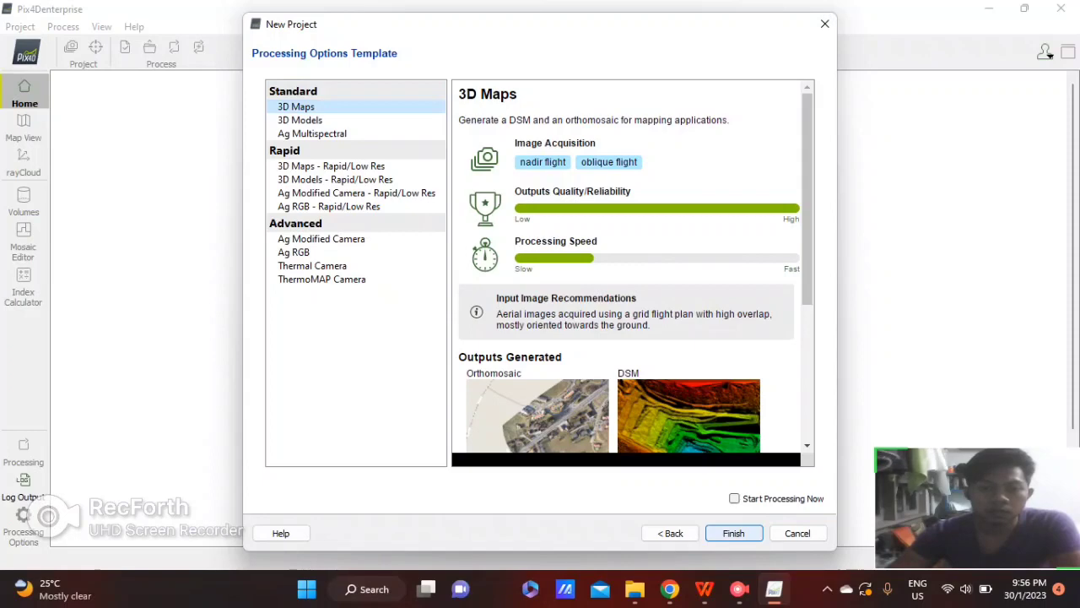
key(Return)
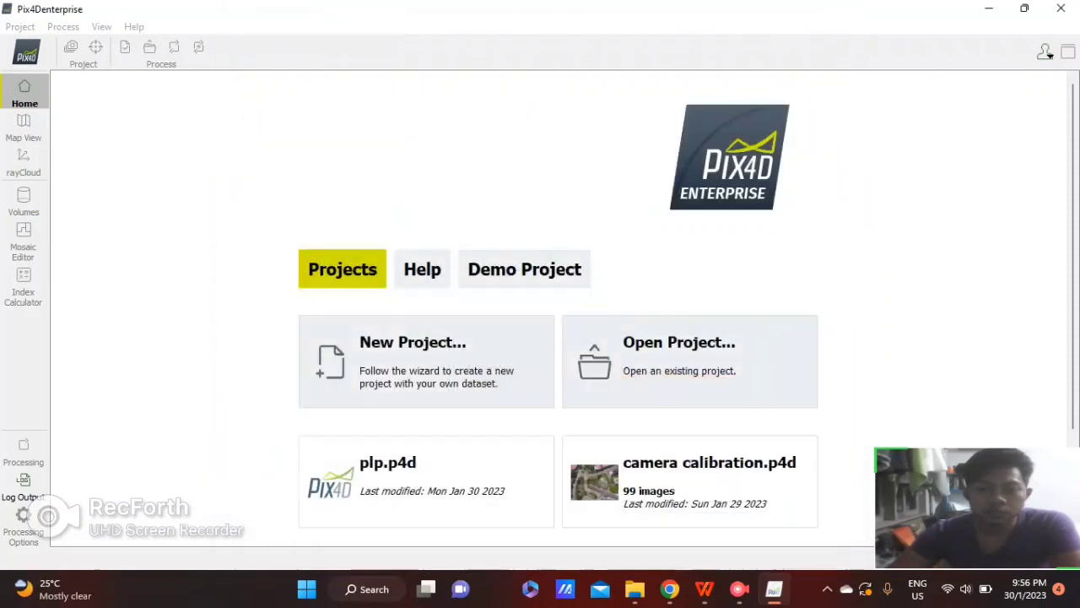
key(Return)
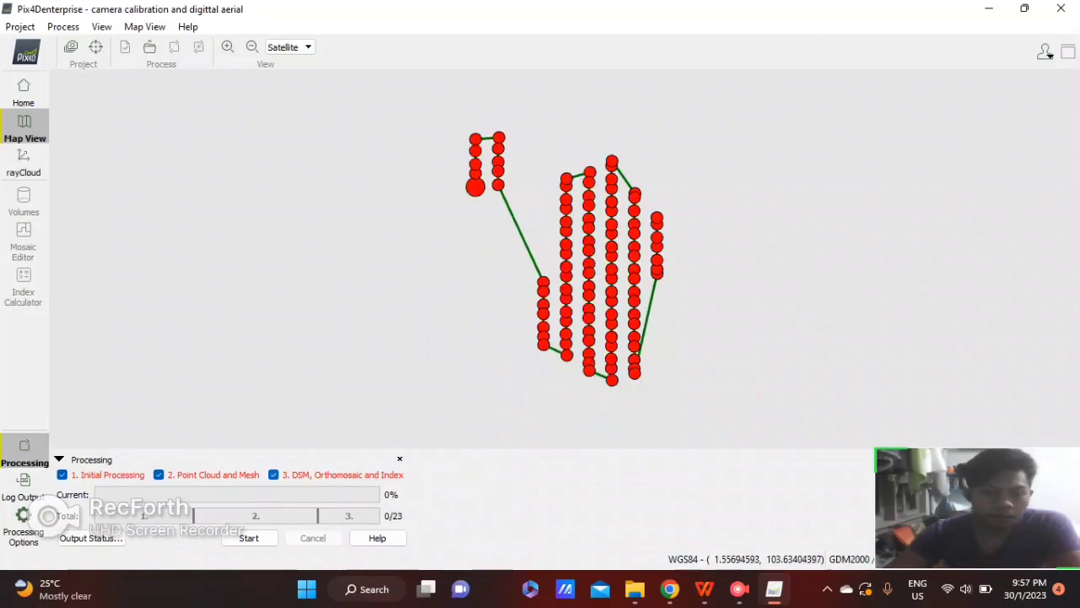
click(273, 474)
click(159, 475)
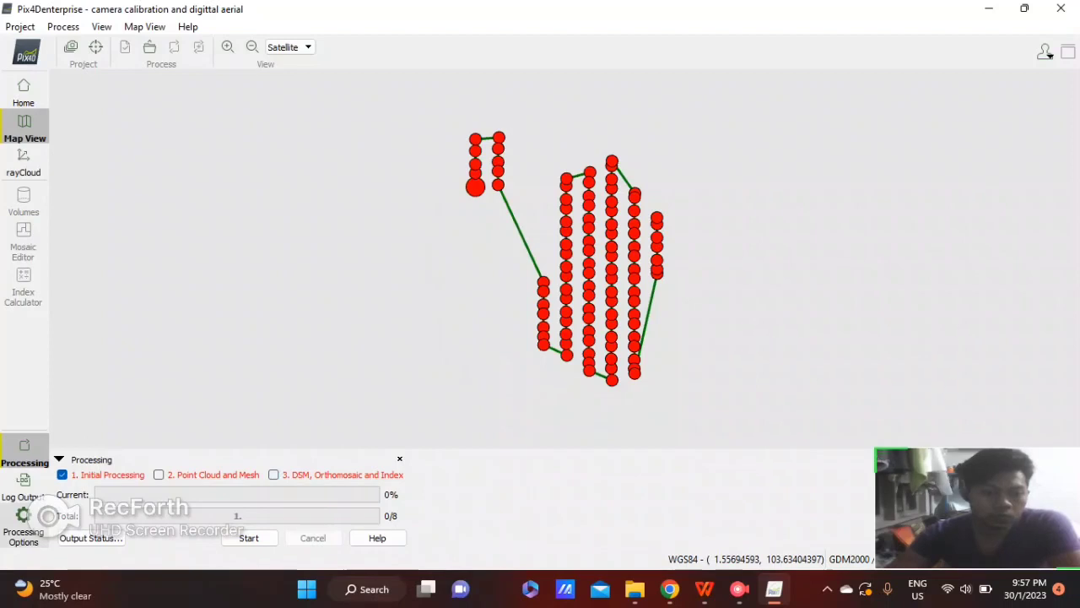
click(24, 532)
click(338, 65)
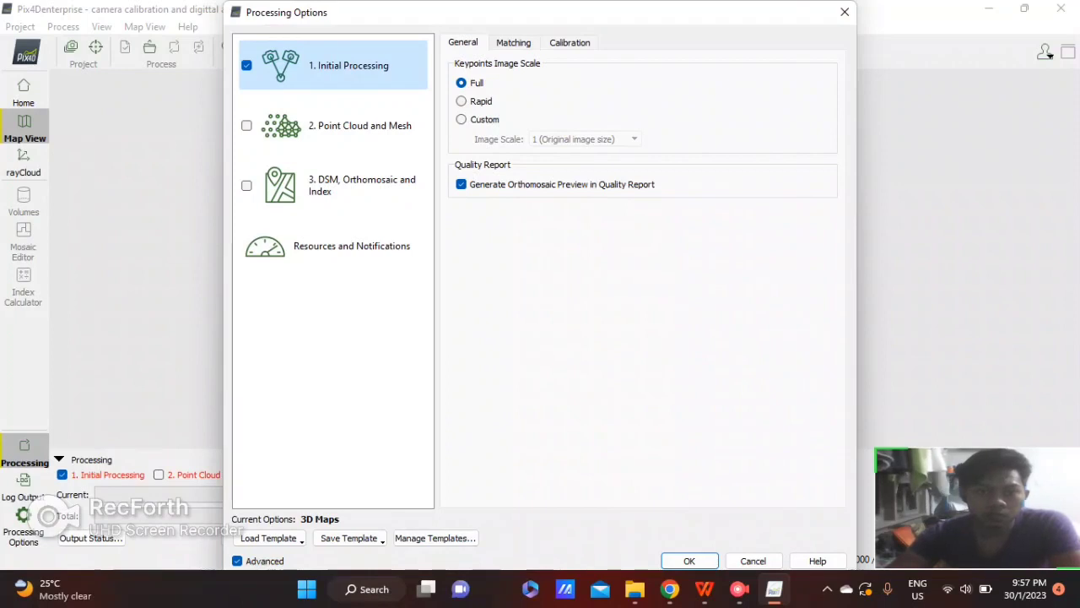
key(ctrl+Tab)
key(ctrl+Tab)
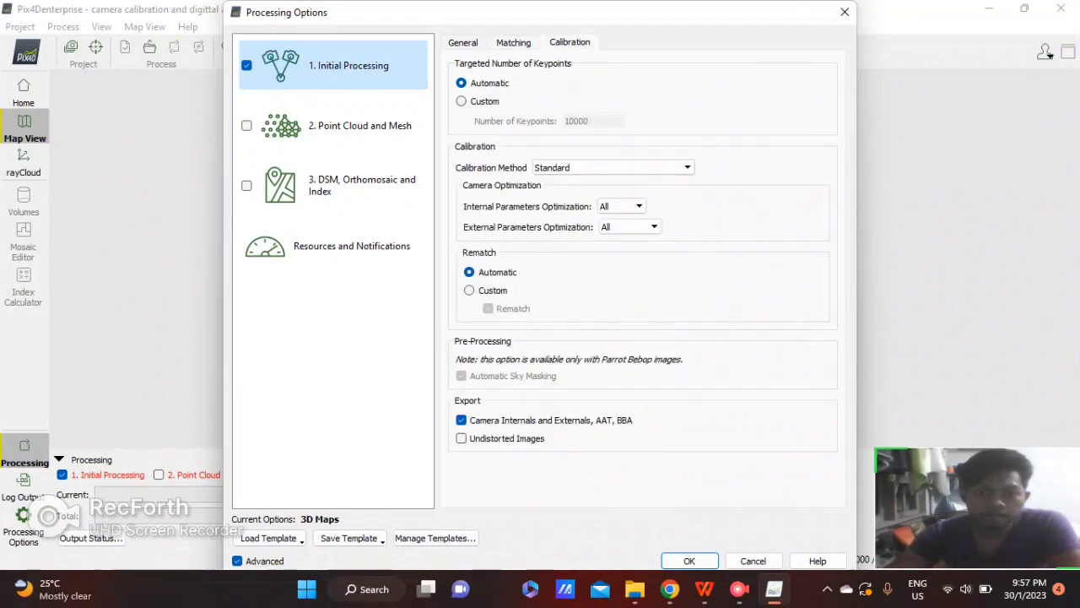
key(ctrl+Tab)
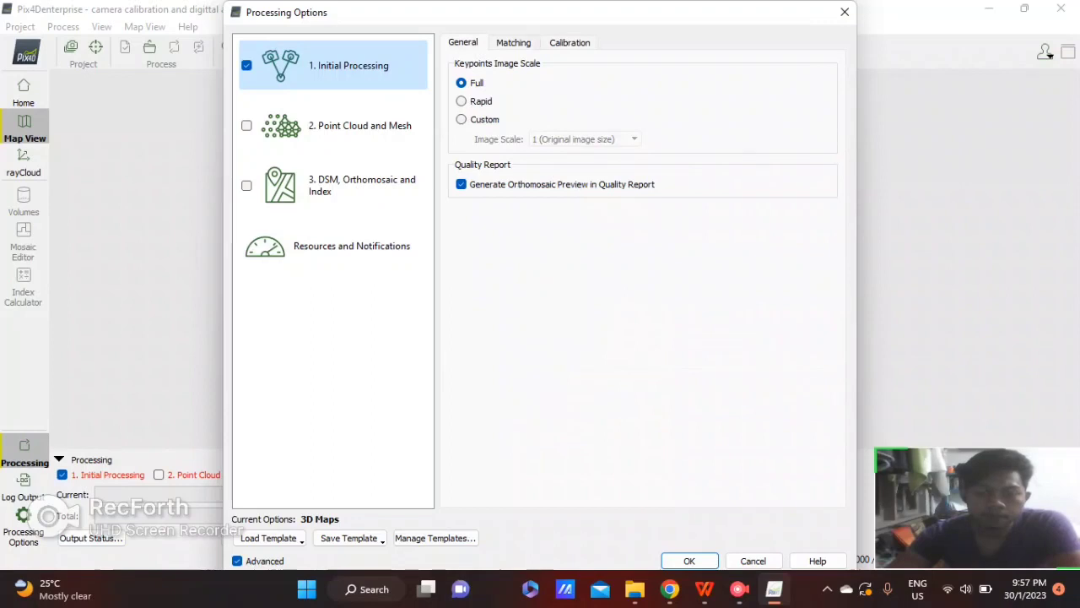
key(ctrl+shift+Tab)
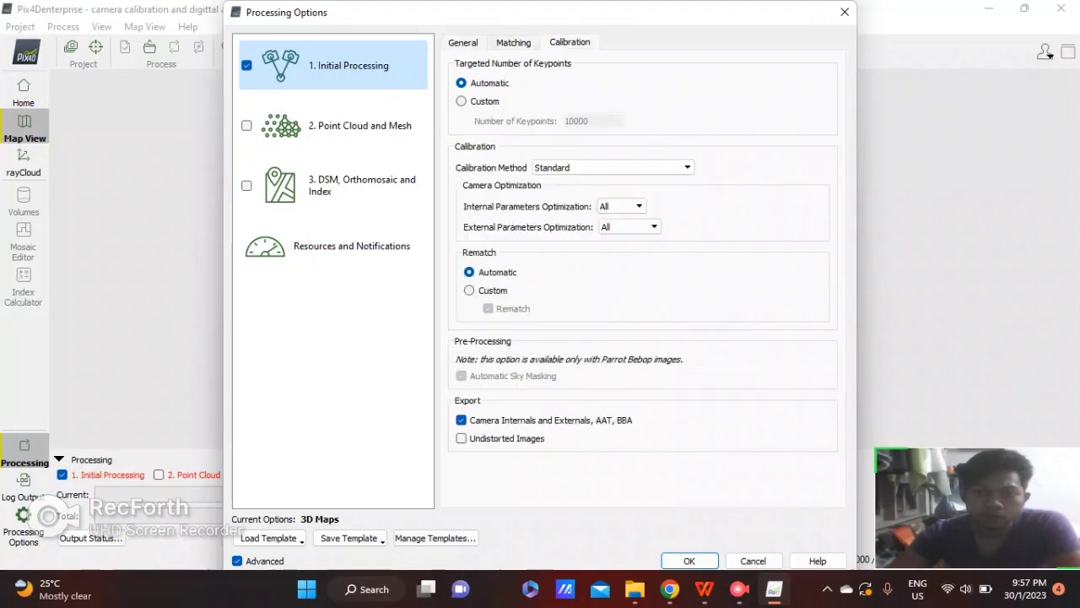
key(ctrl+shift+Tab)
click(352, 246)
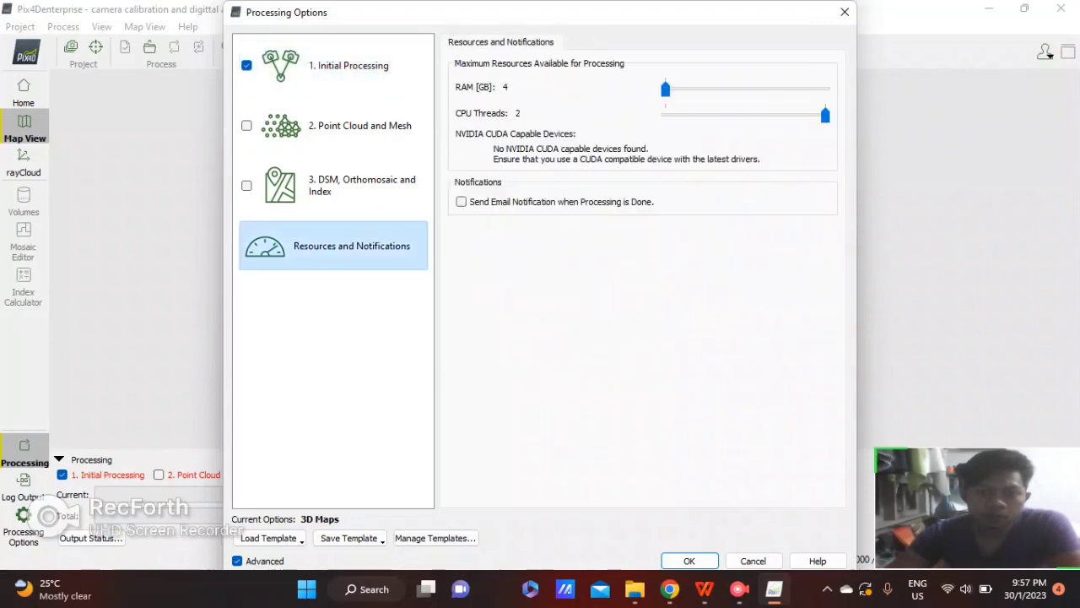
click(346, 65)
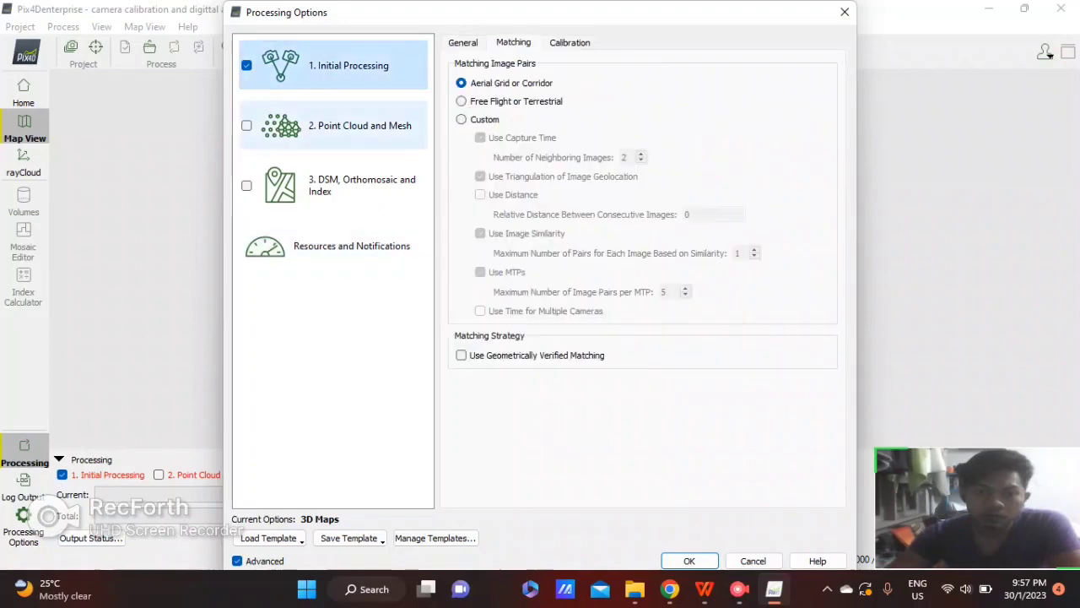
click(462, 42)
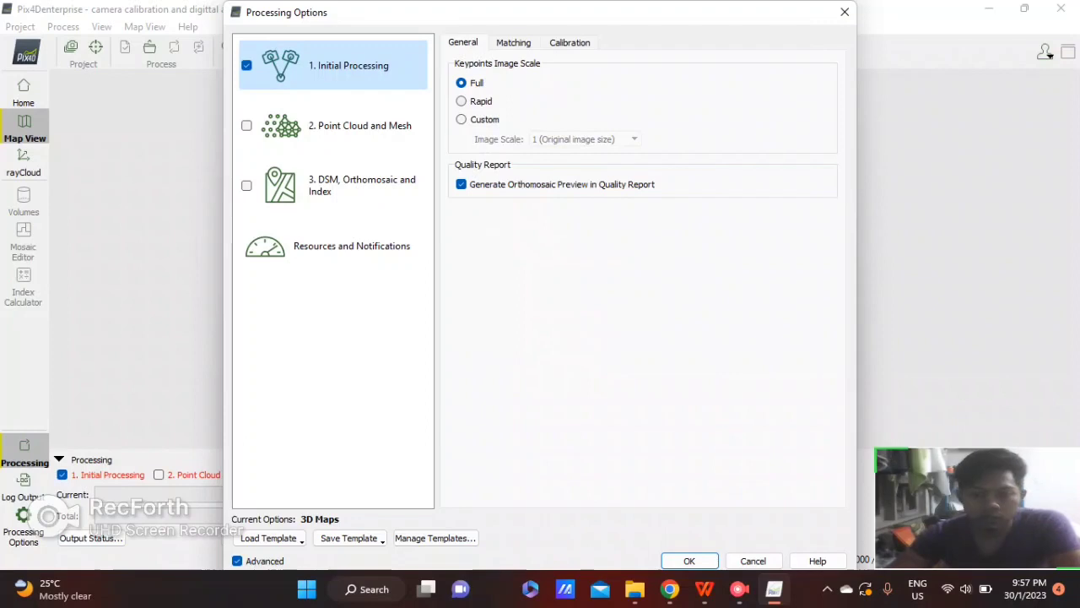
key(Return)
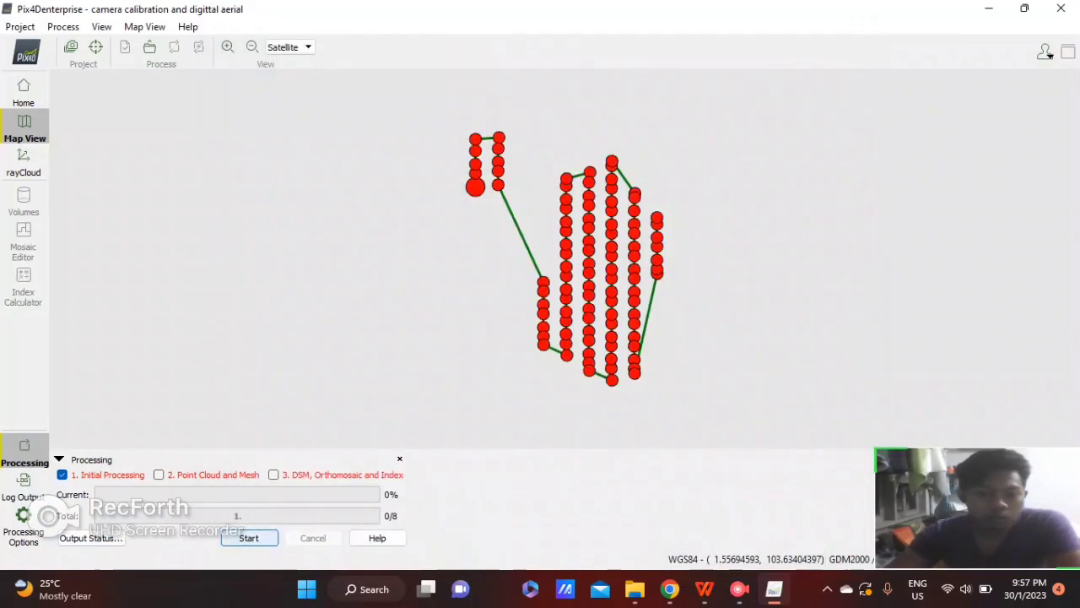
- Run the Initial Processing step on the 99 images
key(Return)
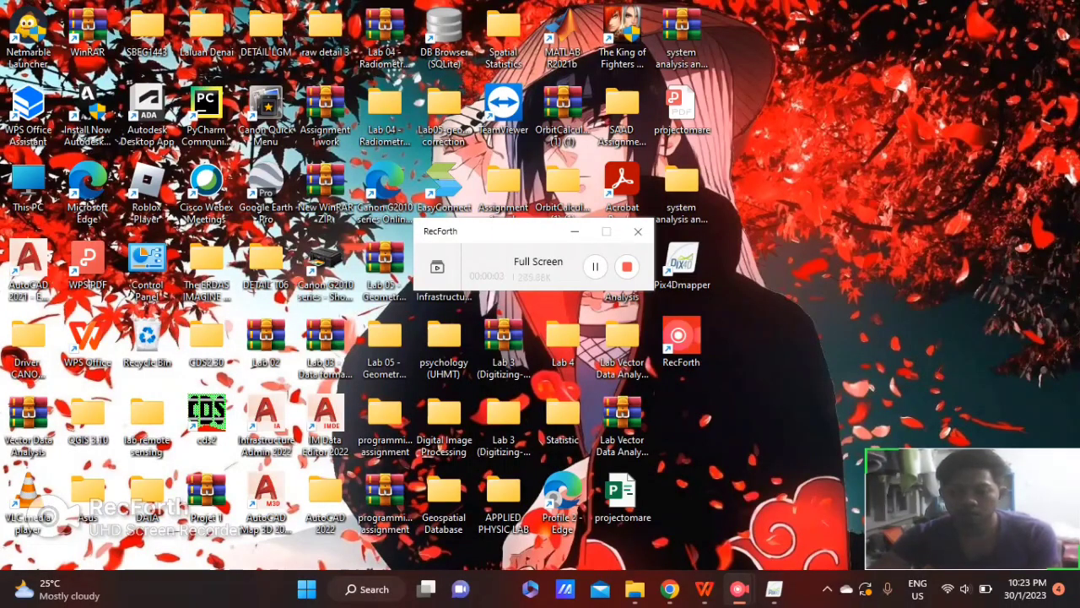
- Restore the Pix4D window and orbit the tie point cloud with its camera positions
mouse_move(774, 588)
click(771, 506)
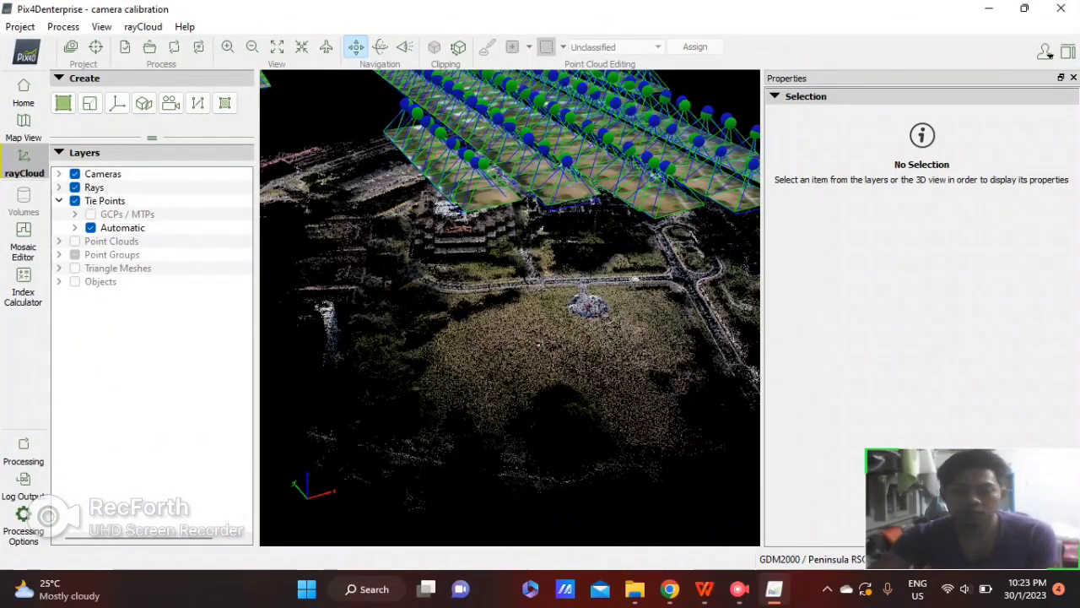
drag(511, 362, 553, 342)
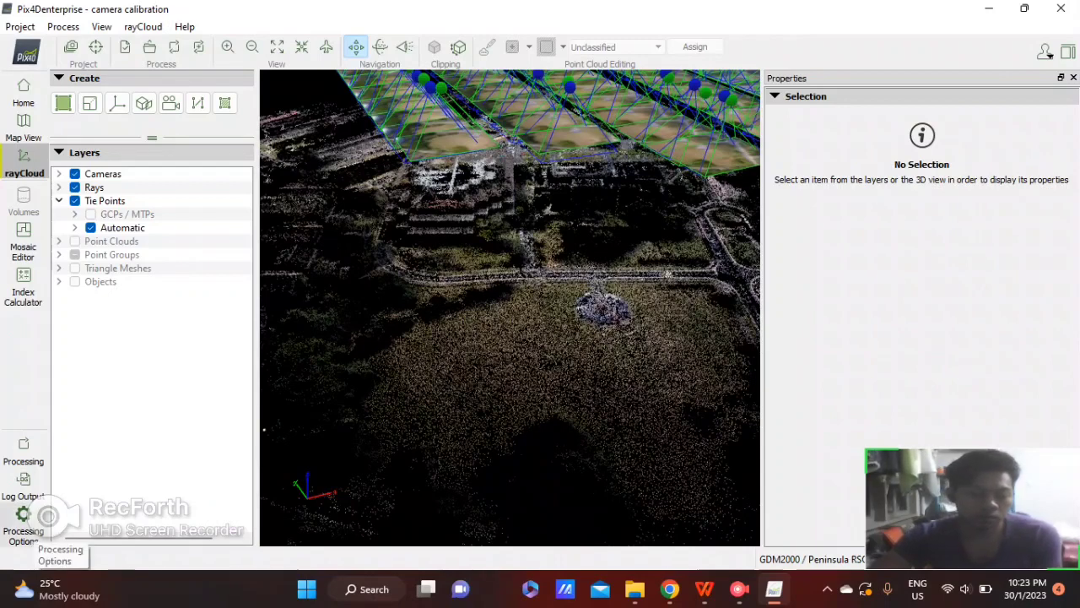
- Review step 3 outputs for GeoTIFF DSM, orthomosaic, DTM and SHP/PDF/DXF contours, then confirm
click(23, 519)
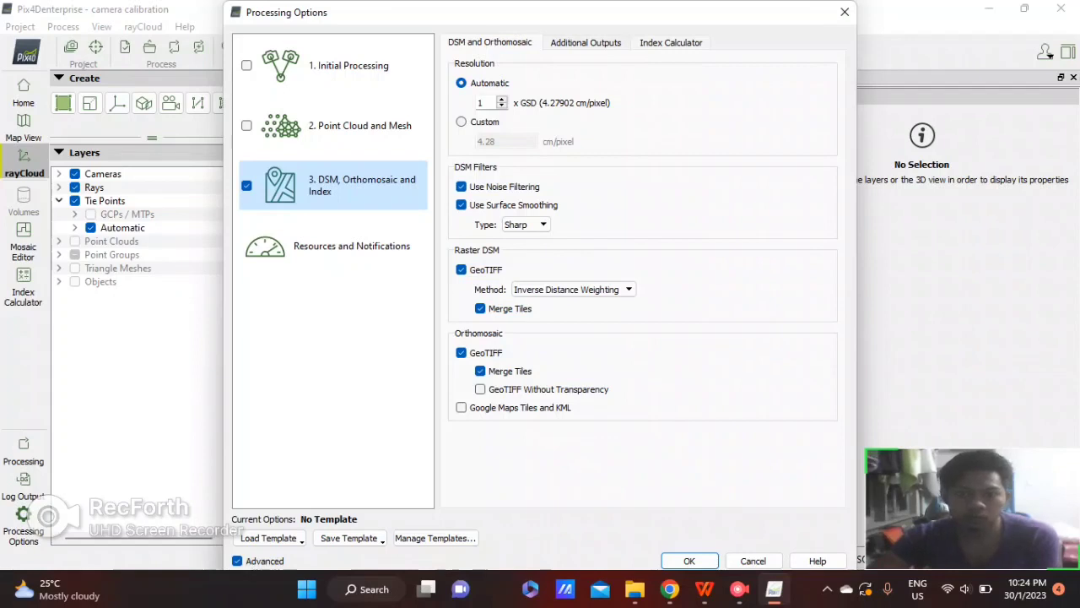
key(ctrl+Tab)
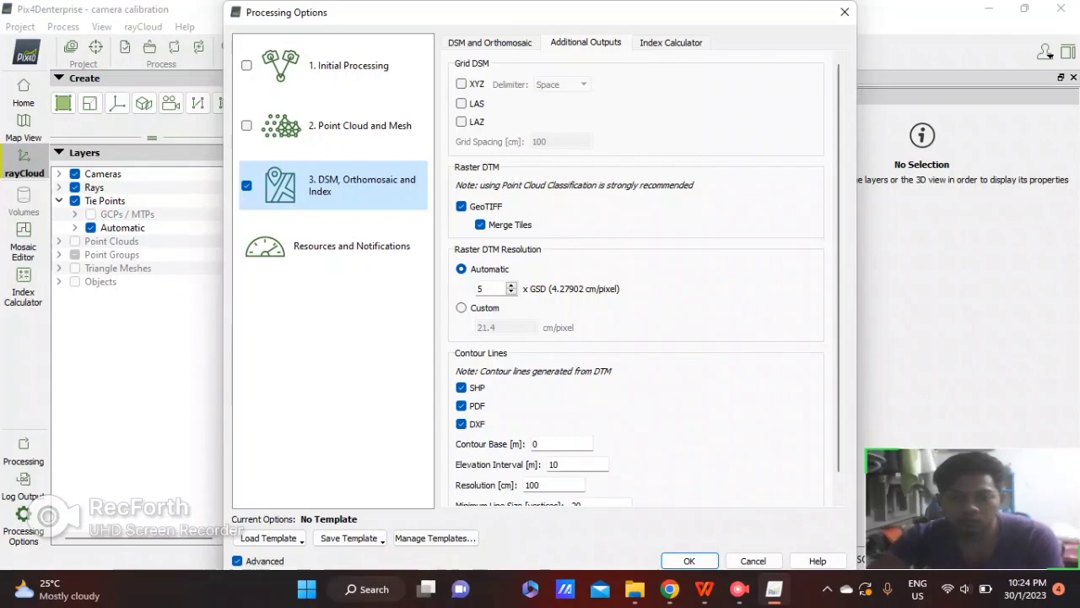
key(ctrl+Tab)
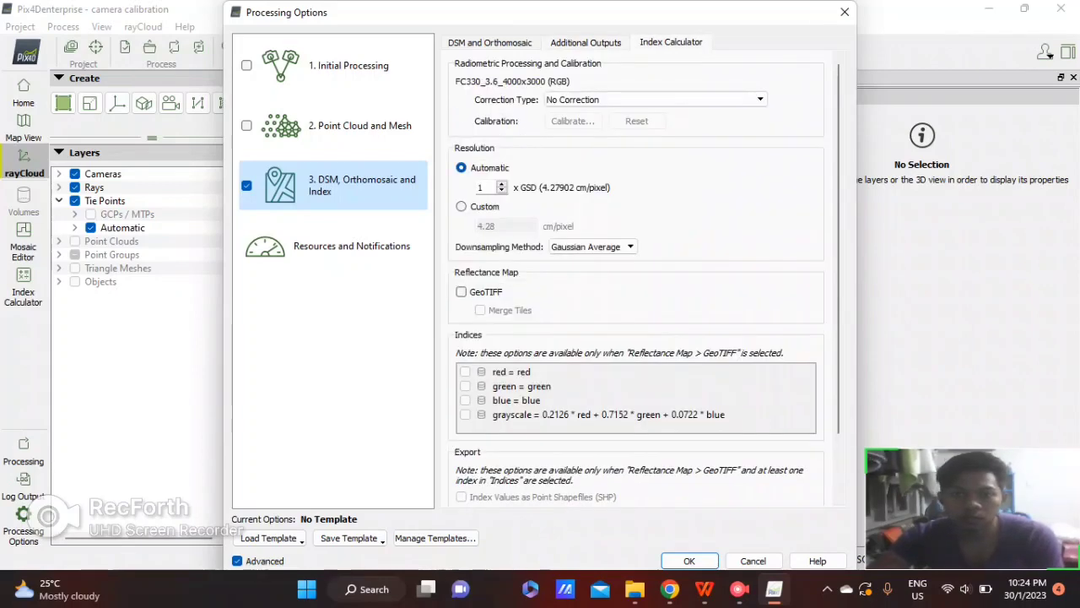
key(ctrl+shift+Tab)
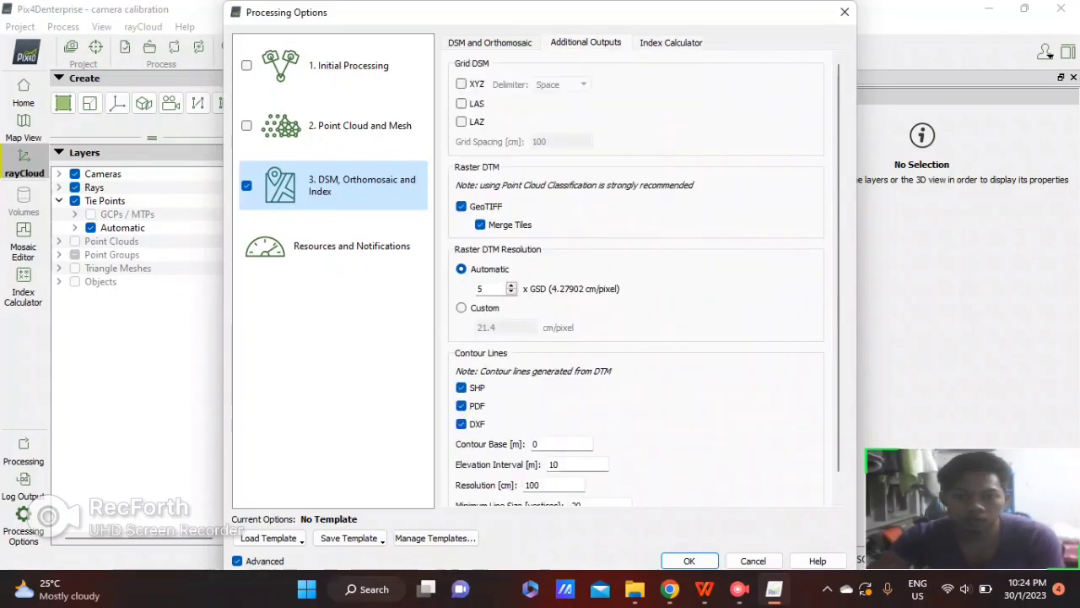
key(Return)
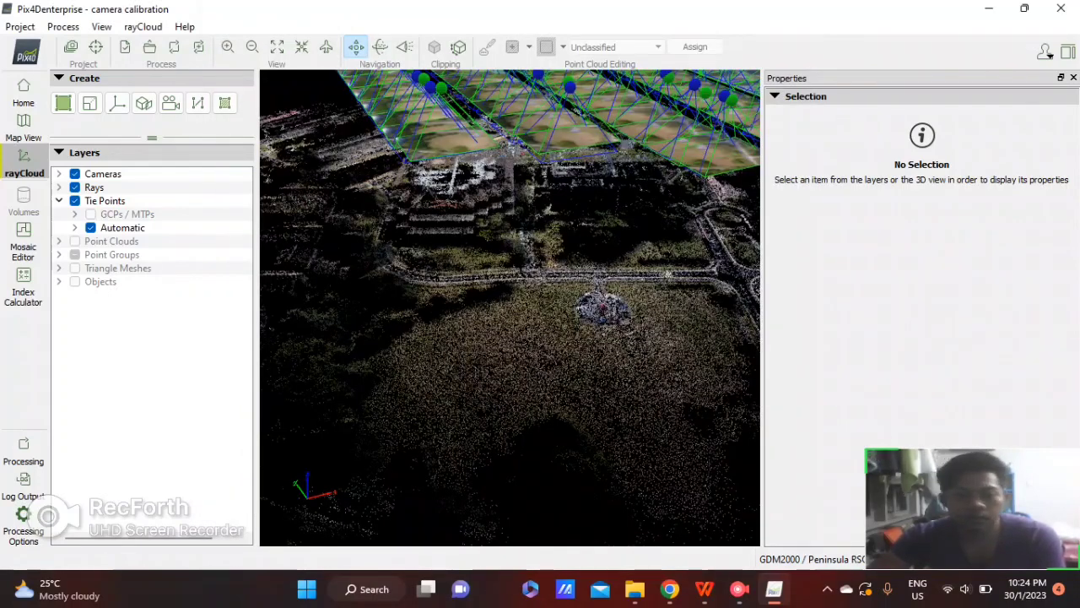
- Show the Processing panel with only DSM, Orthomosaic and Index queued, and open the Process menu
click(23, 453)
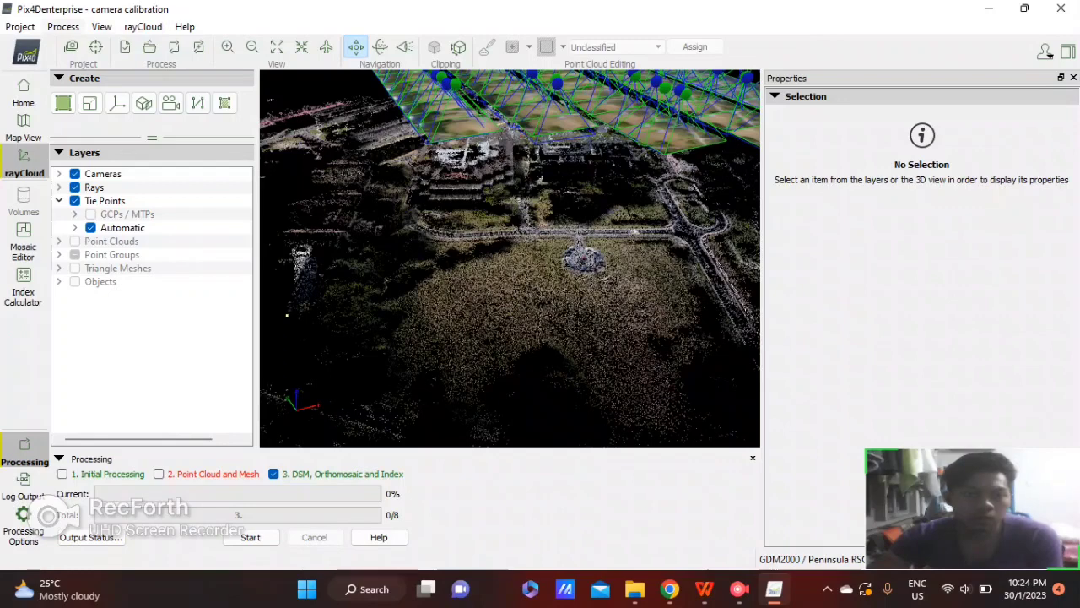
click(62, 26)
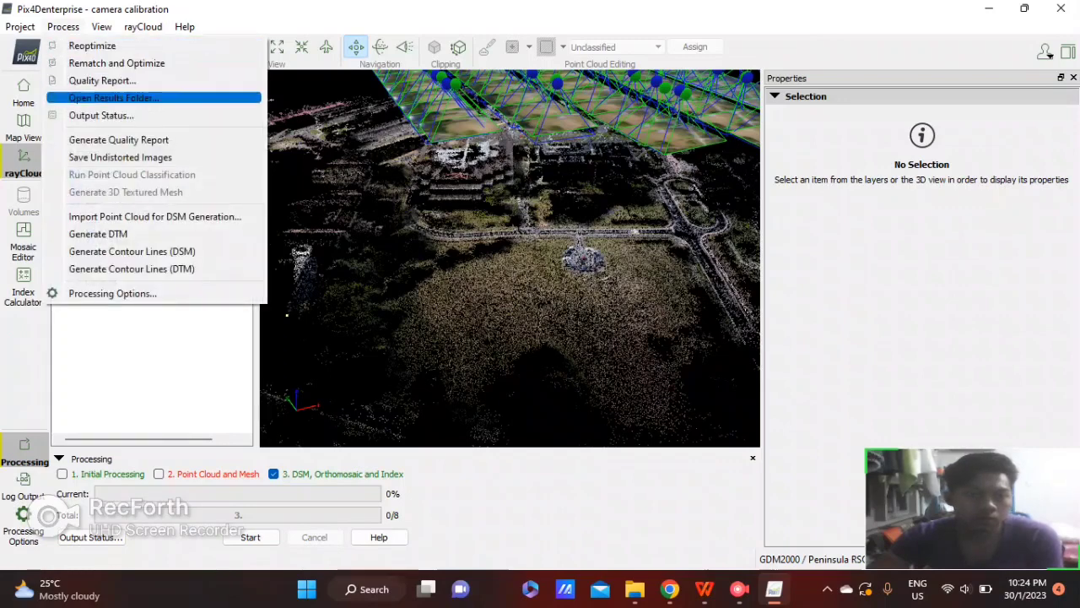
click(99, 80)
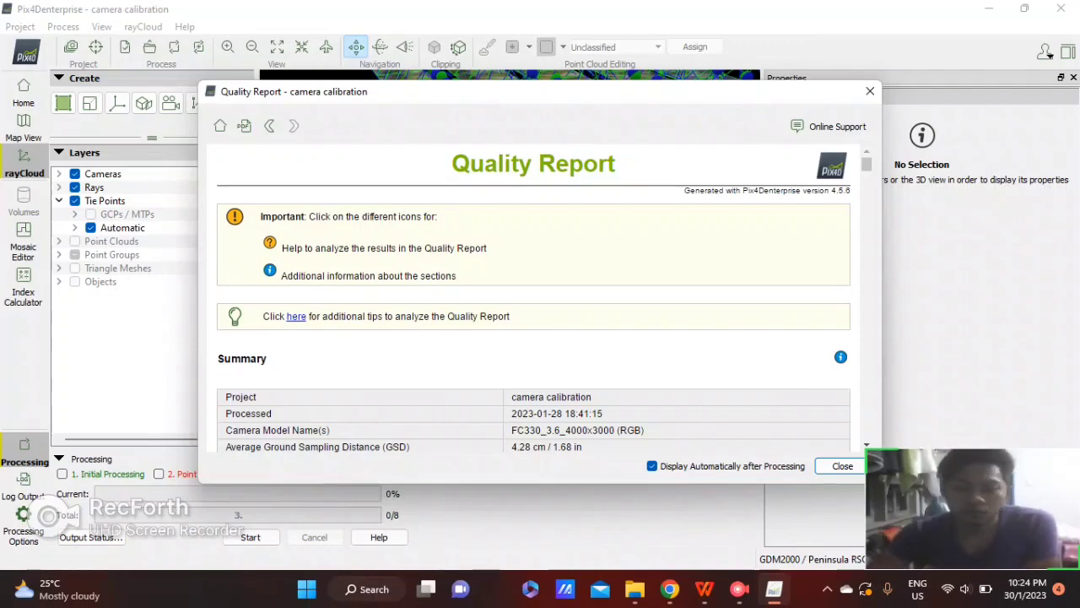
scroll(533, 296, down, 1)
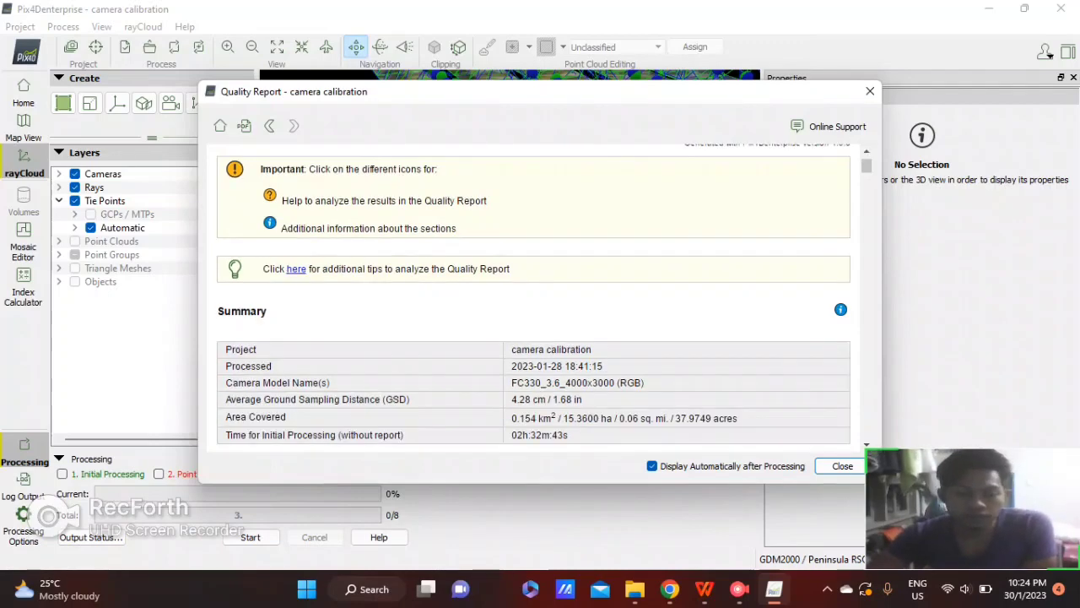
scroll(533, 295, down, 2)
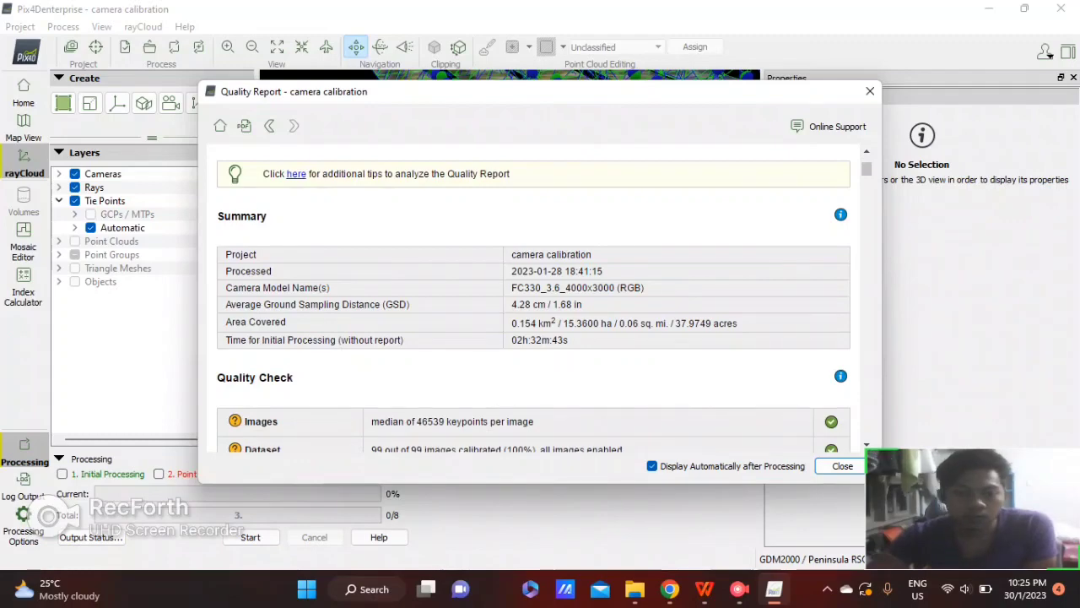
scroll(533, 295, down, 2)
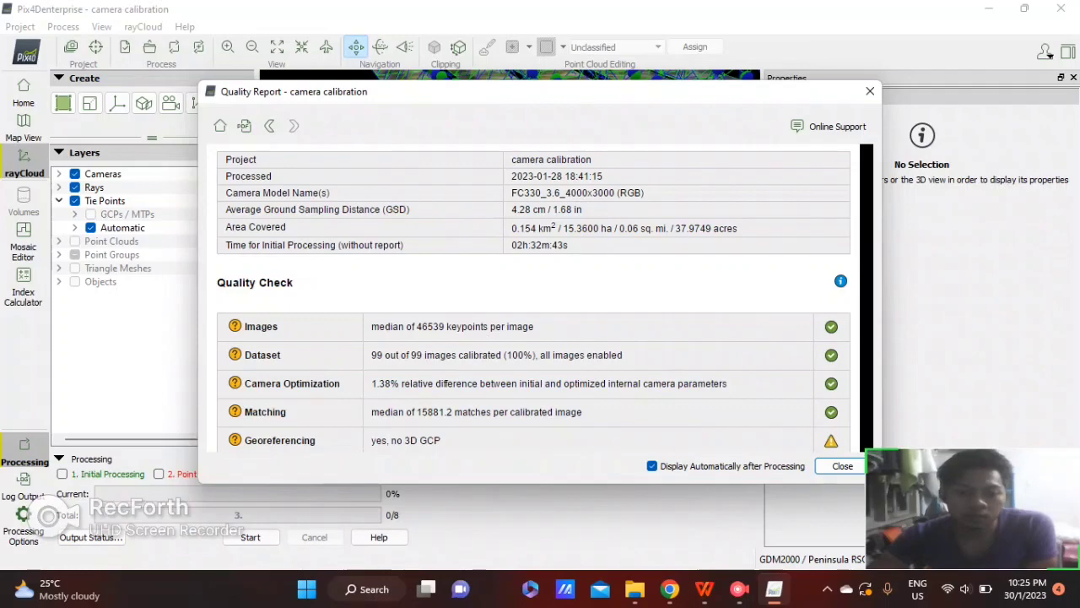
scroll(534, 296, down, 6)
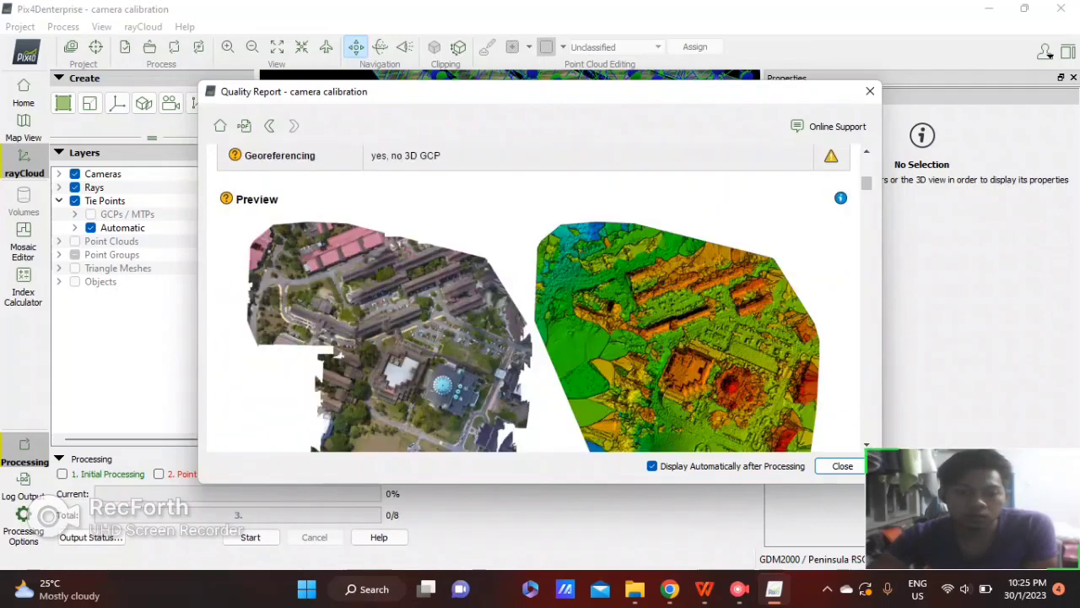
scroll(533, 296, down, 4)
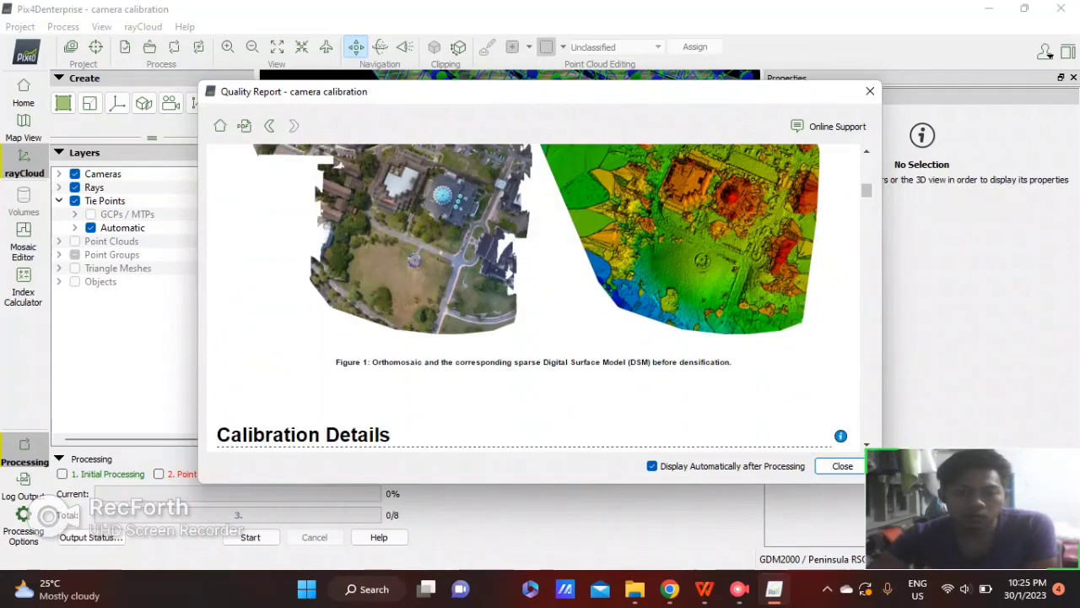
scroll(533, 296, up, 1)
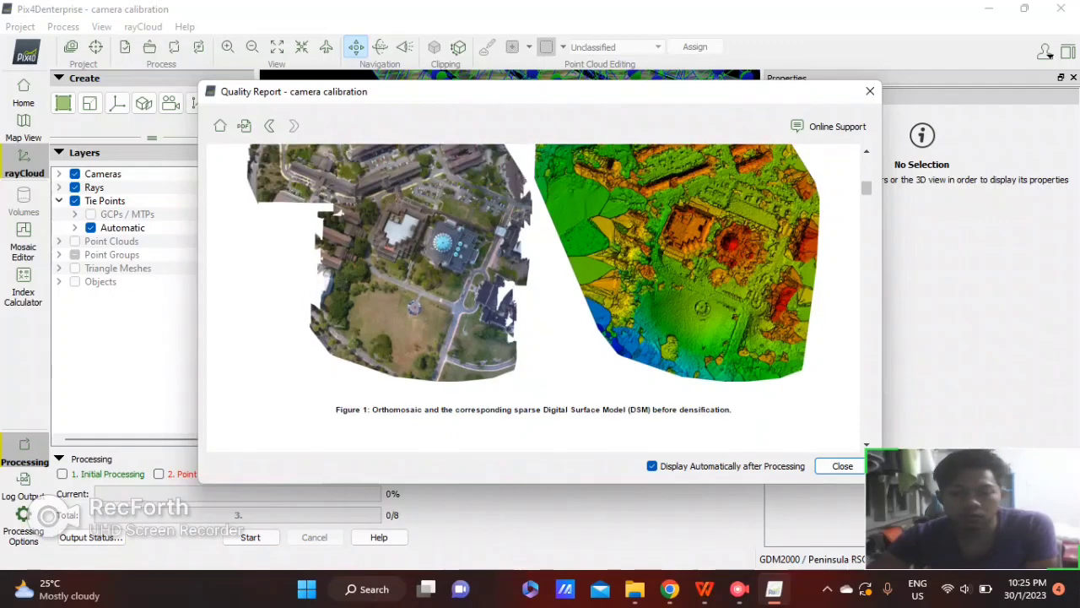
scroll(533, 296, up, 1)
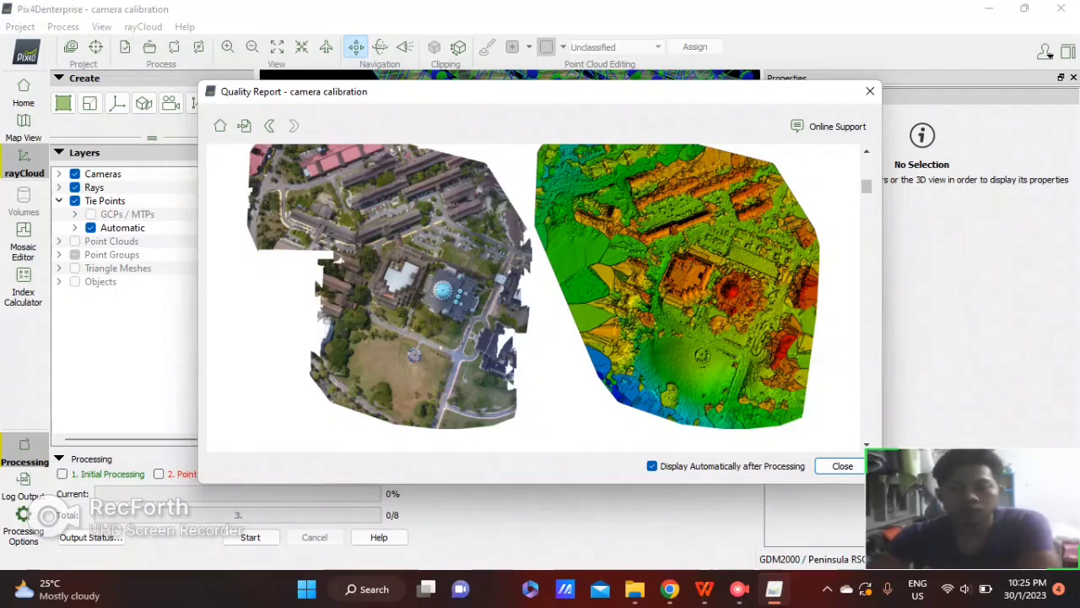
scroll(533, 295, down, 2)
scroll(533, 295, down, 4)
scroll(533, 295, down, 4)
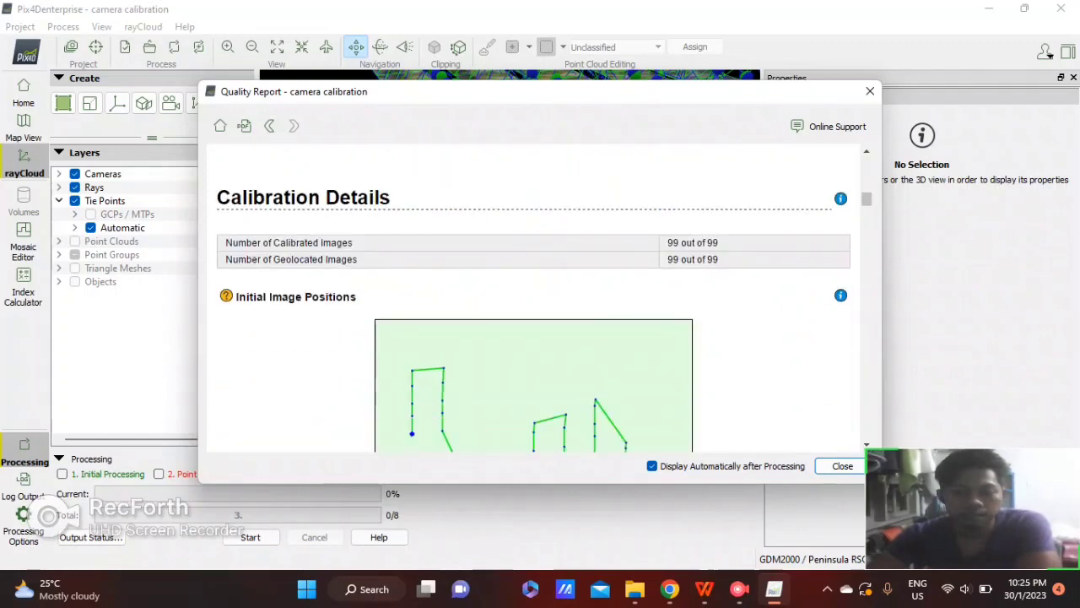
scroll(533, 295, down, 10)
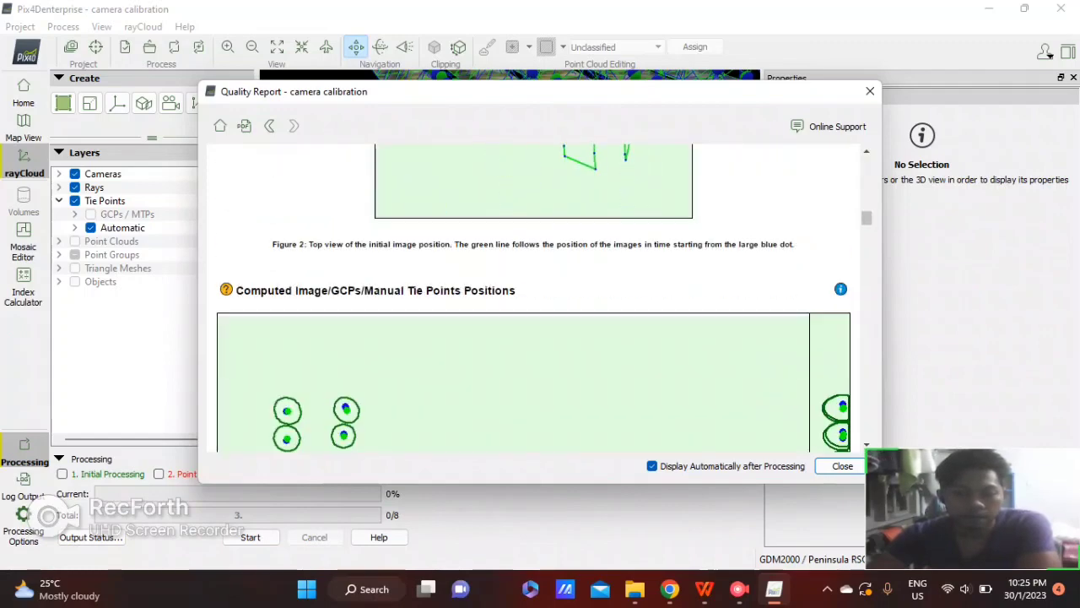
scroll(533, 295, down, 10)
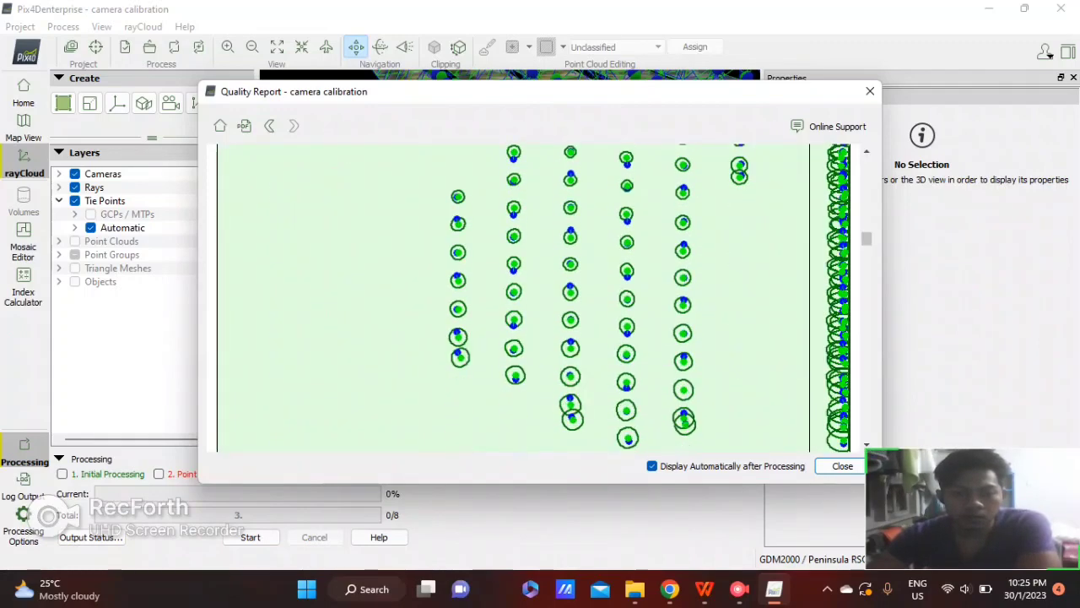
scroll(534, 295, down, 5)
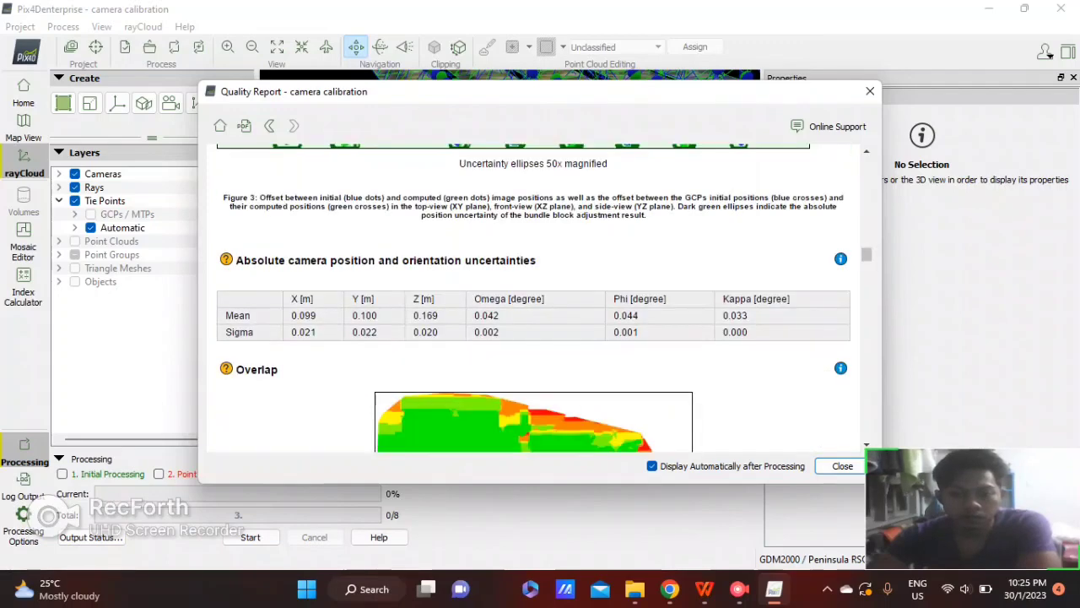
scroll(533, 295, down, 2)
scroll(534, 295, down, 3)
scroll(533, 296, down, 5)
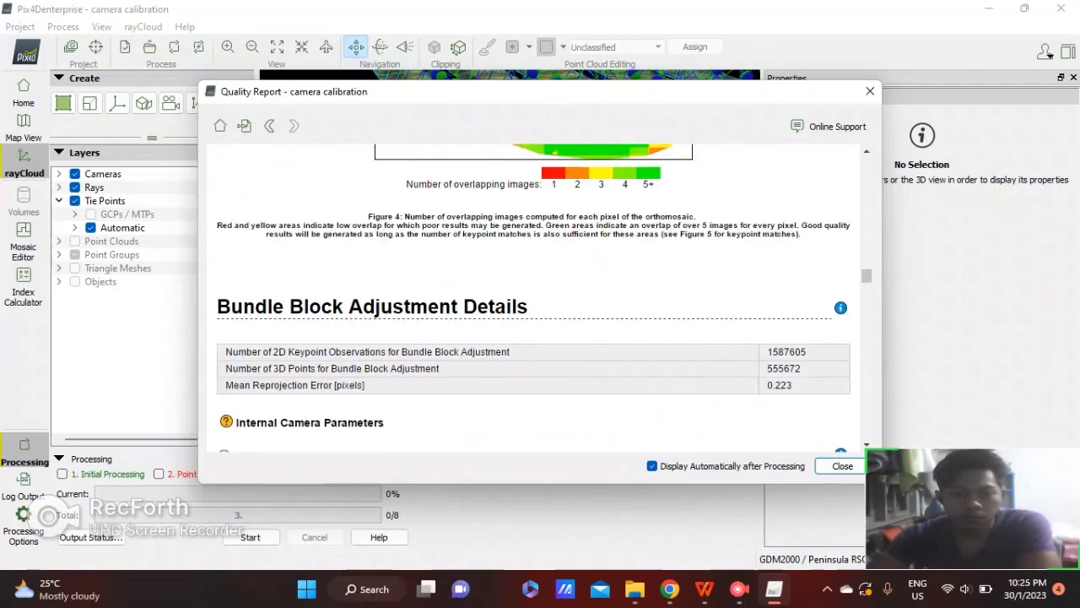
scroll(534, 295, down, 6)
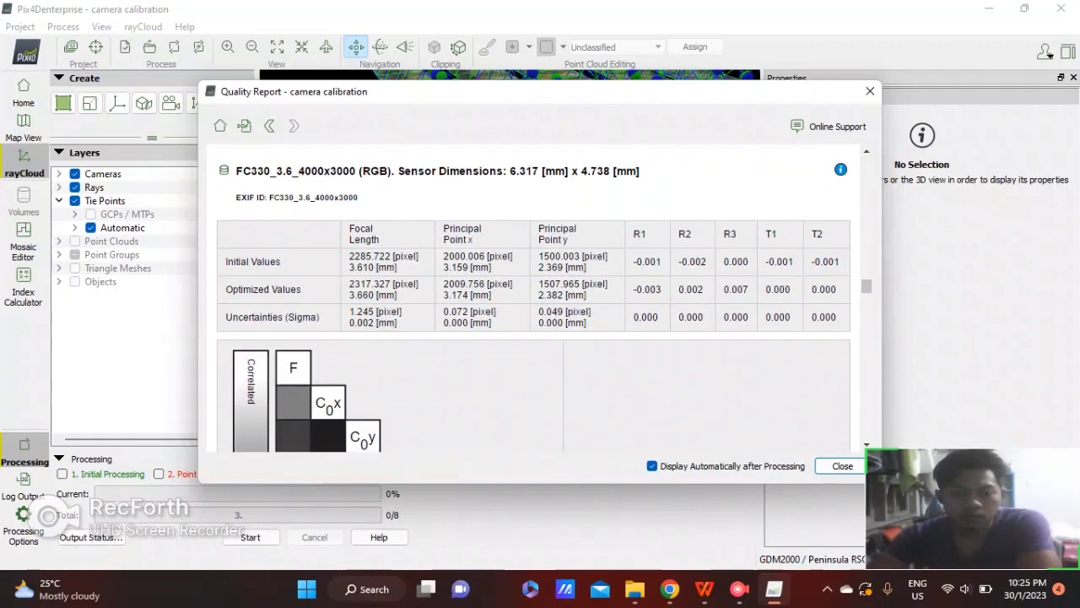
scroll(534, 295, up, 10)
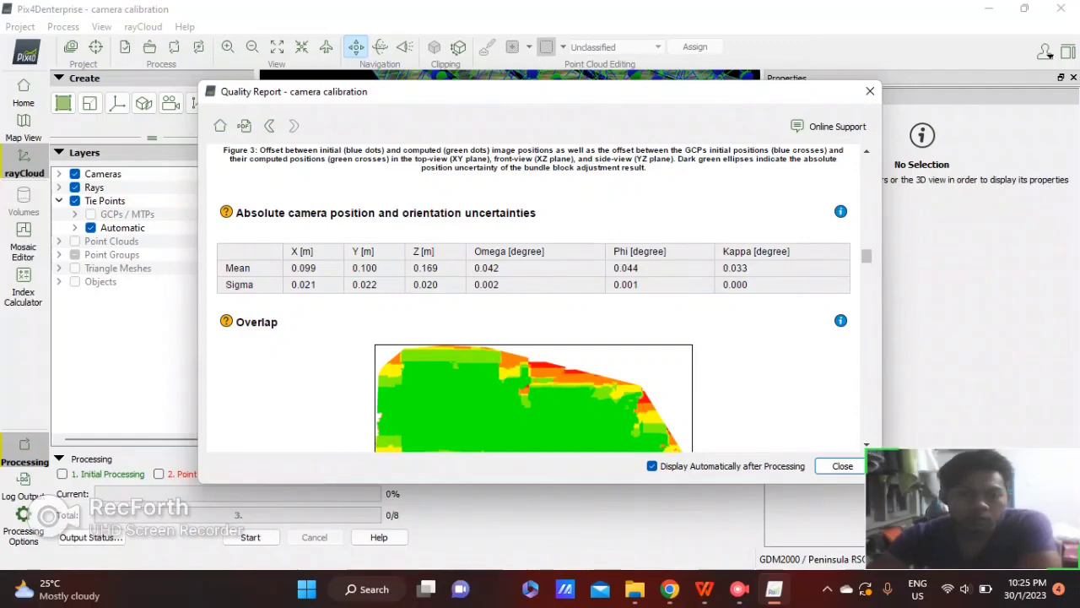
scroll(533, 300, down, 15)
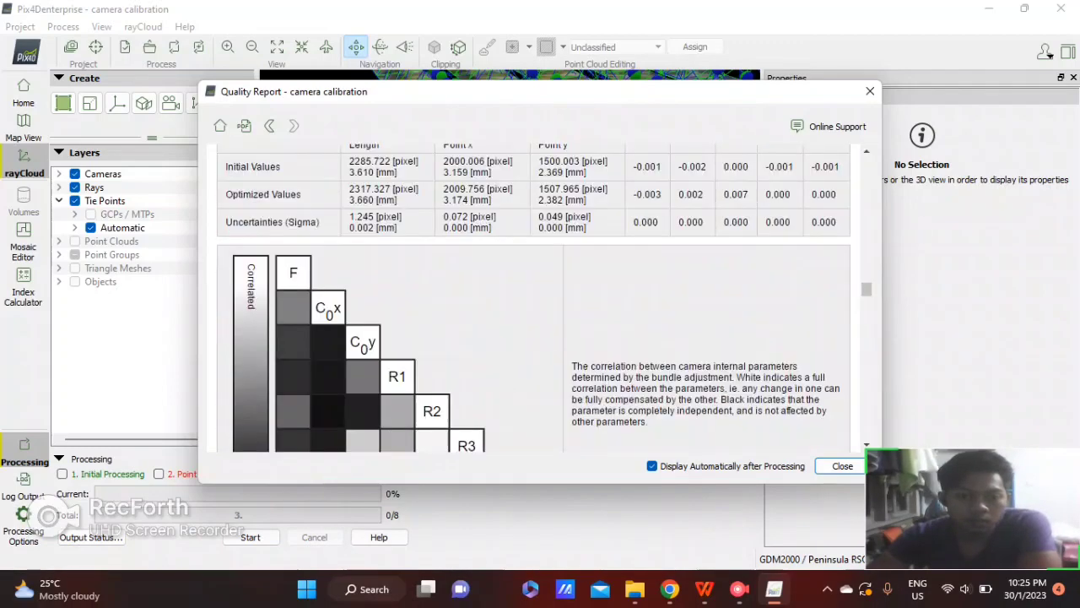
scroll(533, 299, up, 2)
scroll(533, 300, down, 6)
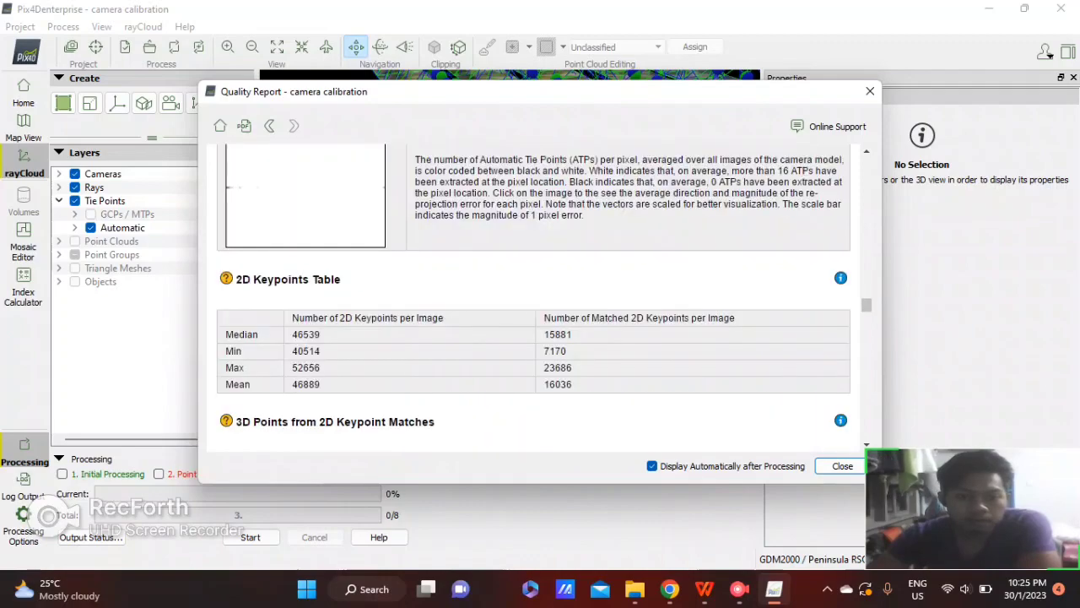
scroll(534, 300, down, 3)
scroll(534, 300, down, 15)
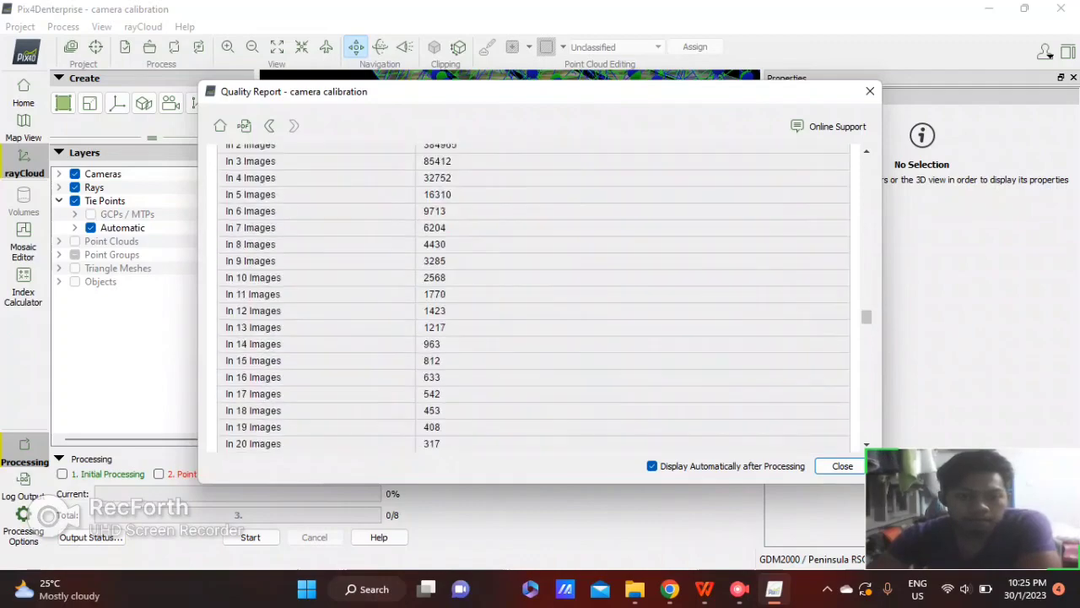
scroll(534, 300, down, 15)
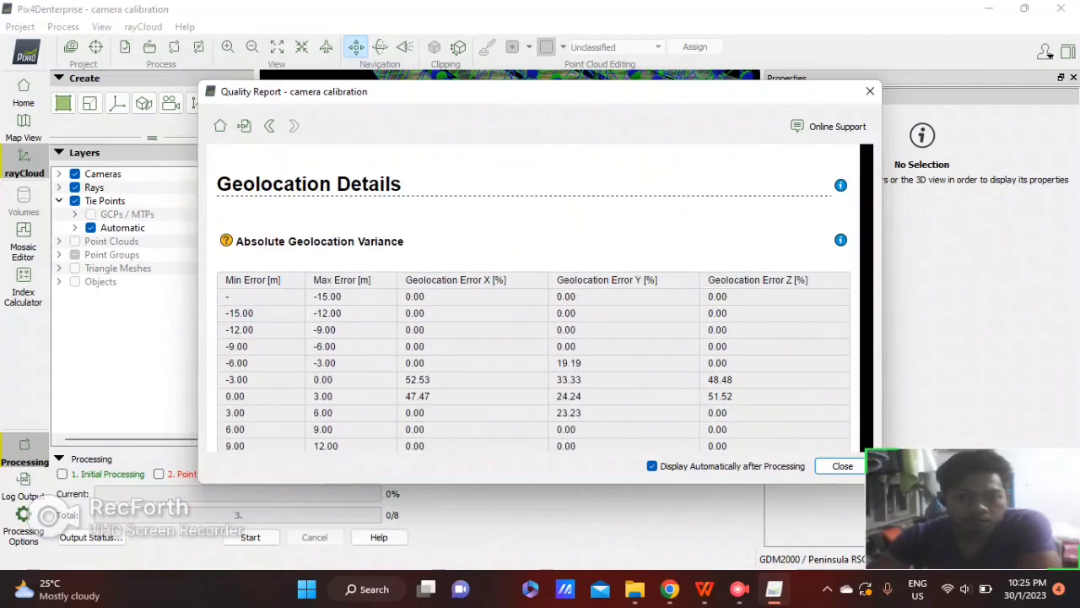
scroll(534, 299, down, 10)
scroll(533, 299, down, 2)
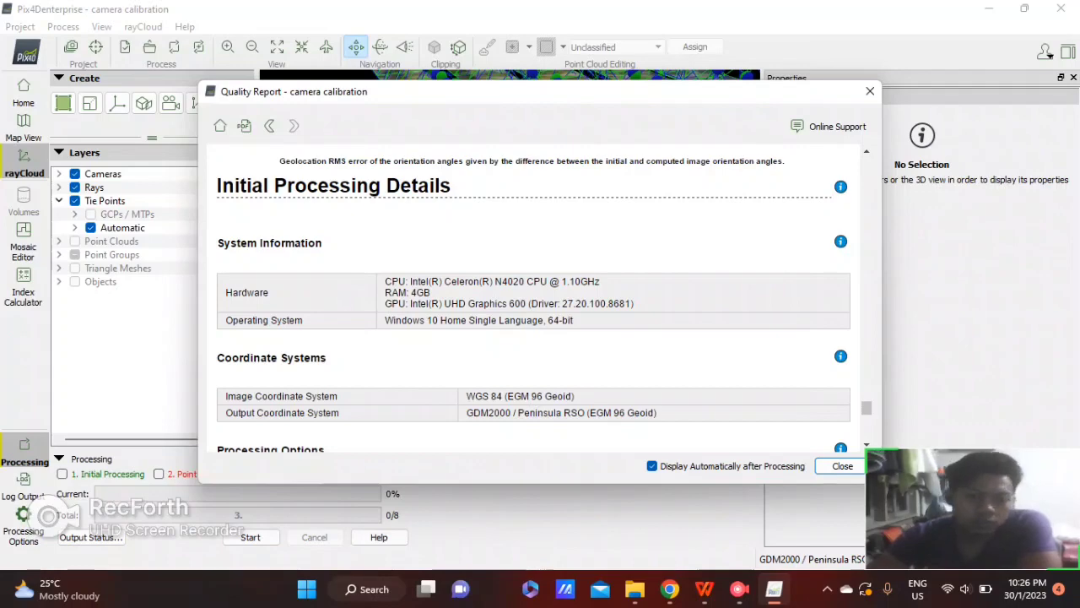
scroll(534, 295, down, 2)
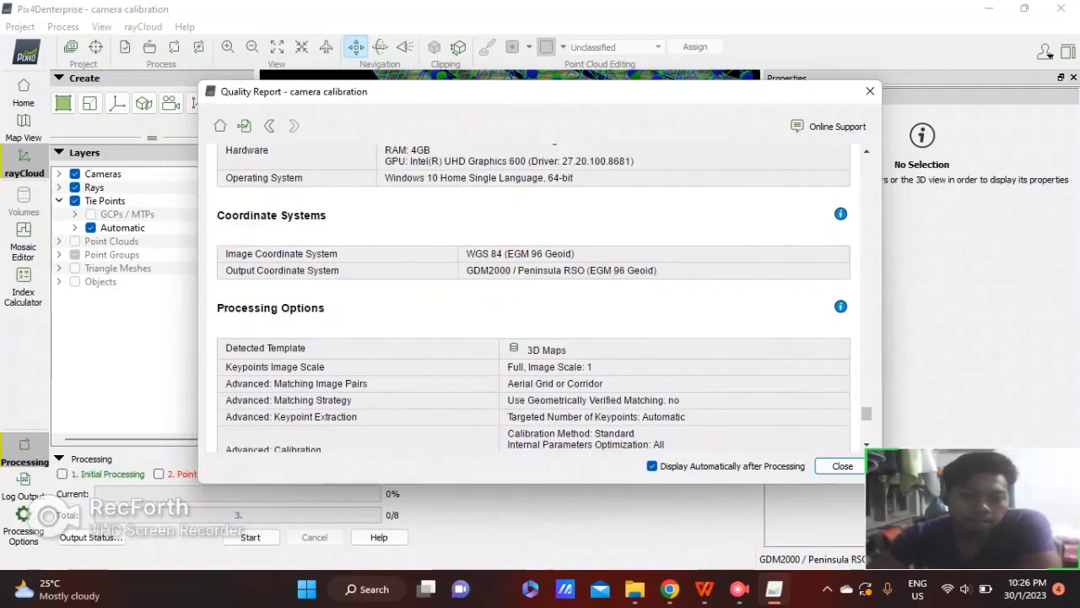
scroll(533, 295, down, 10)
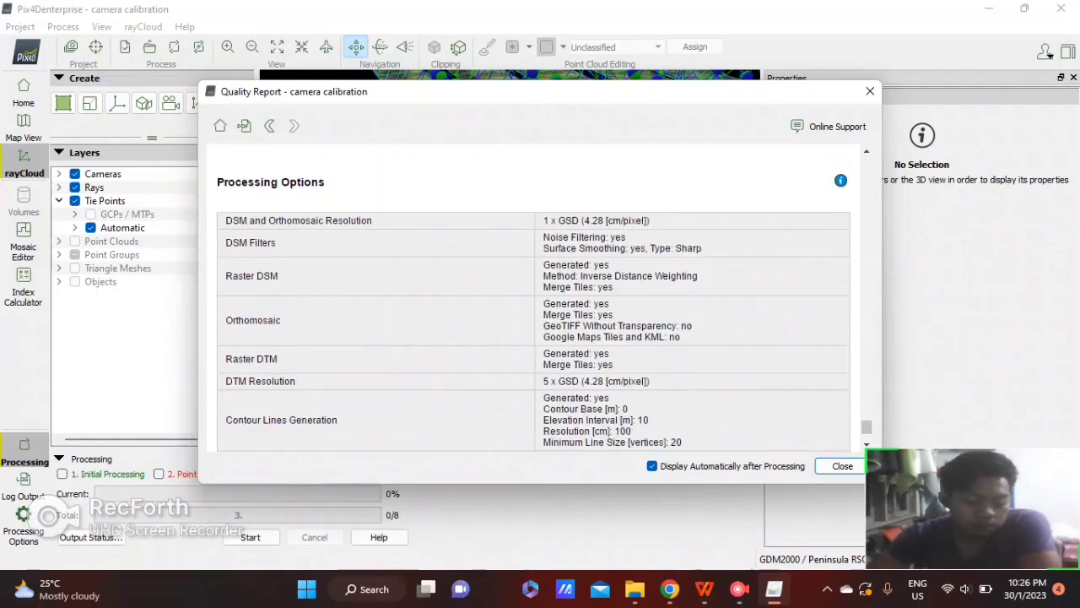
scroll(533, 296, up, 4)
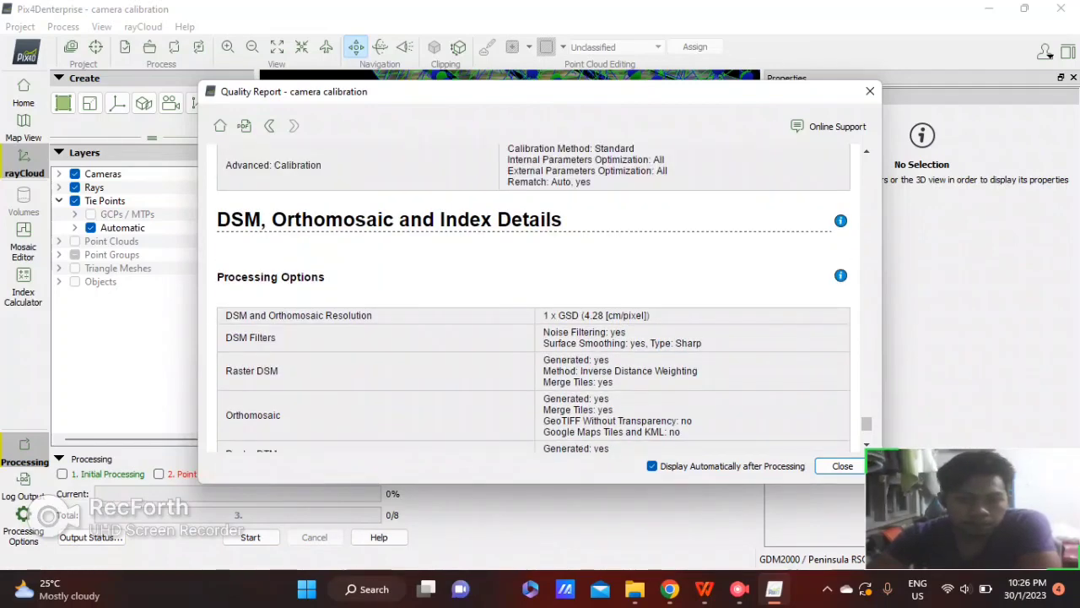
scroll(534, 295, down, 2)
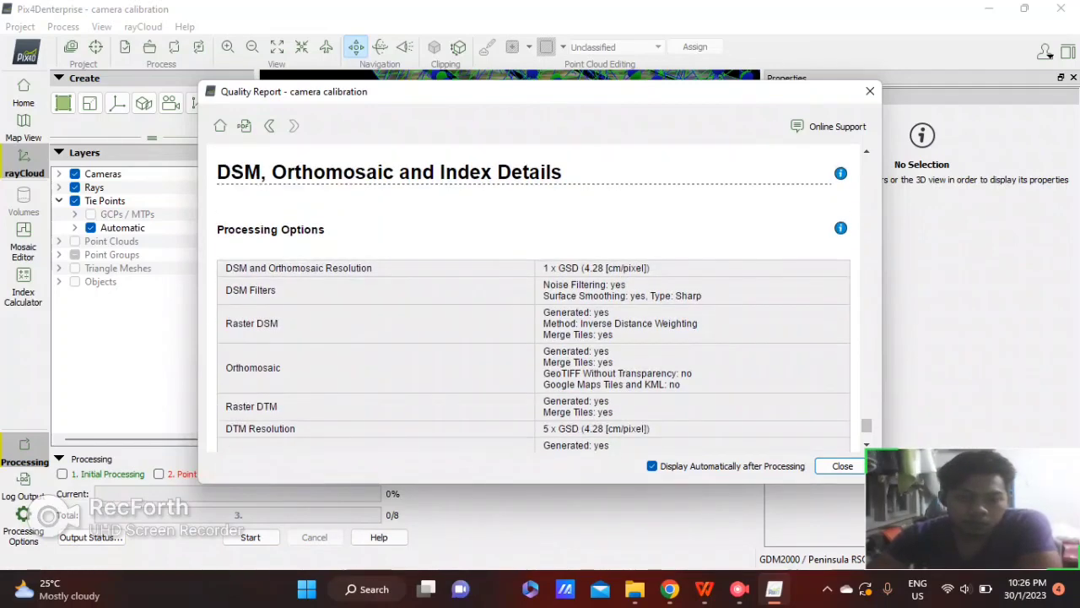
scroll(533, 295, up, 2)
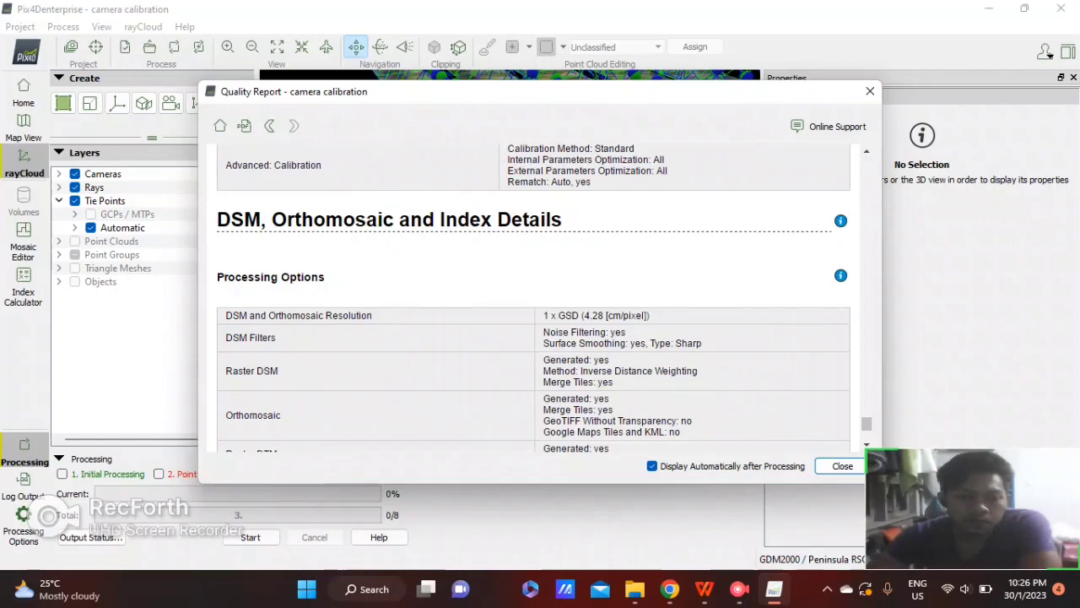
scroll(533, 296, down, 2)
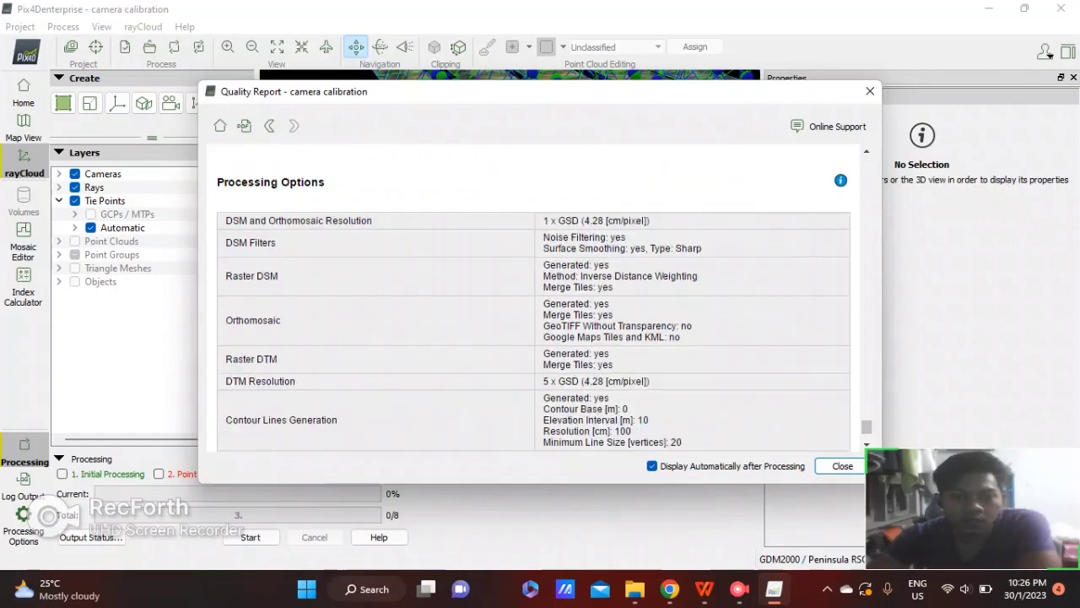
scroll(533, 296, down, 3)
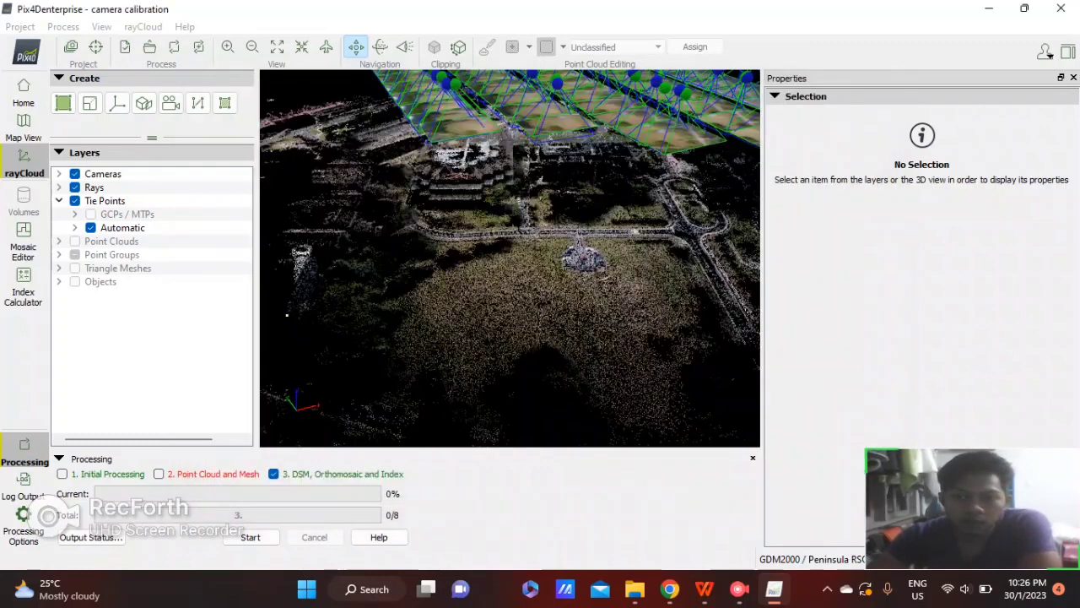
- Close the Quality Report, then open and close Processing Options without changes
click(870, 92)
click(24, 518)
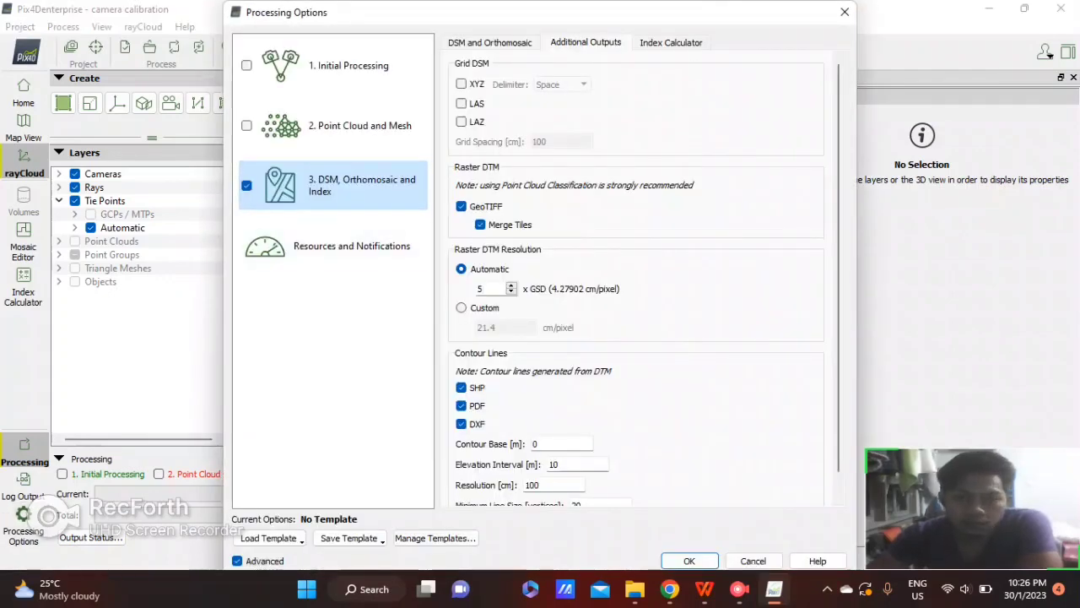
click(844, 12)
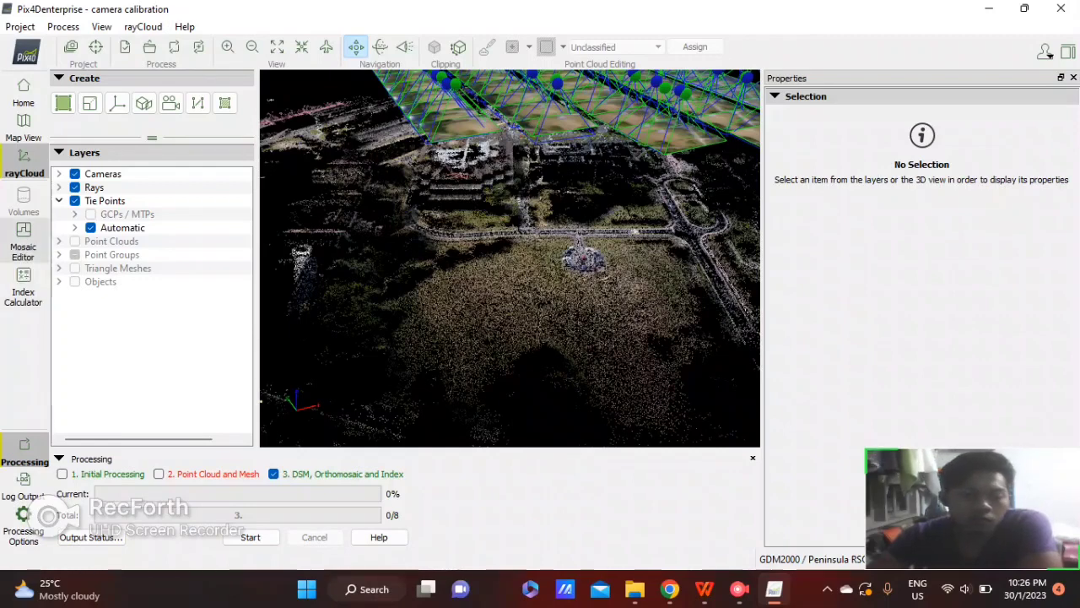
- Open the Mosaic Editor and switch its display from the orthomosaic to the DSM
click(23, 244)
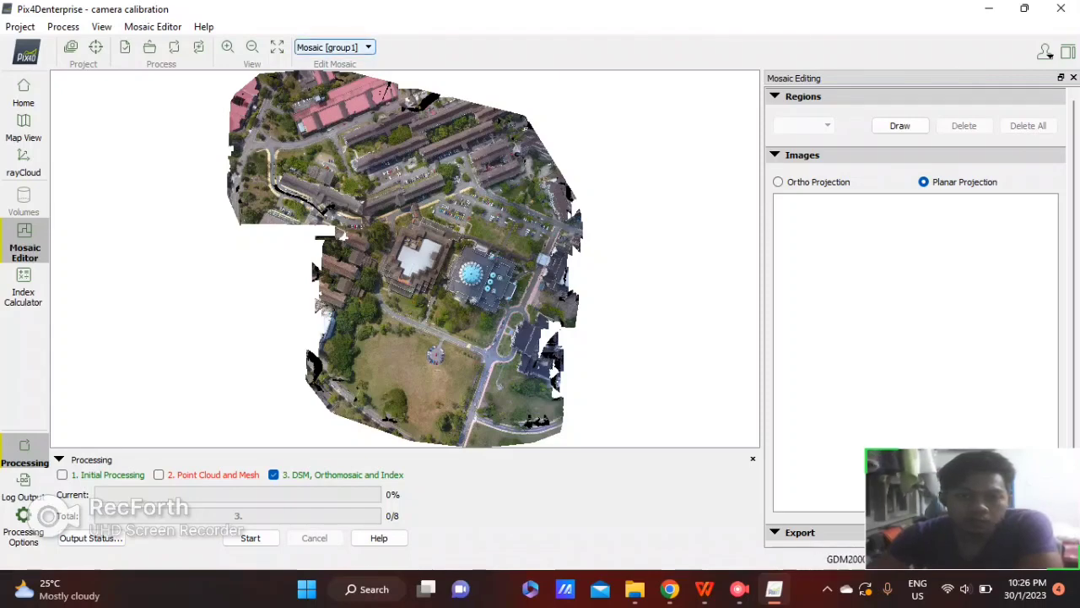
click(333, 47)
key(Escape)
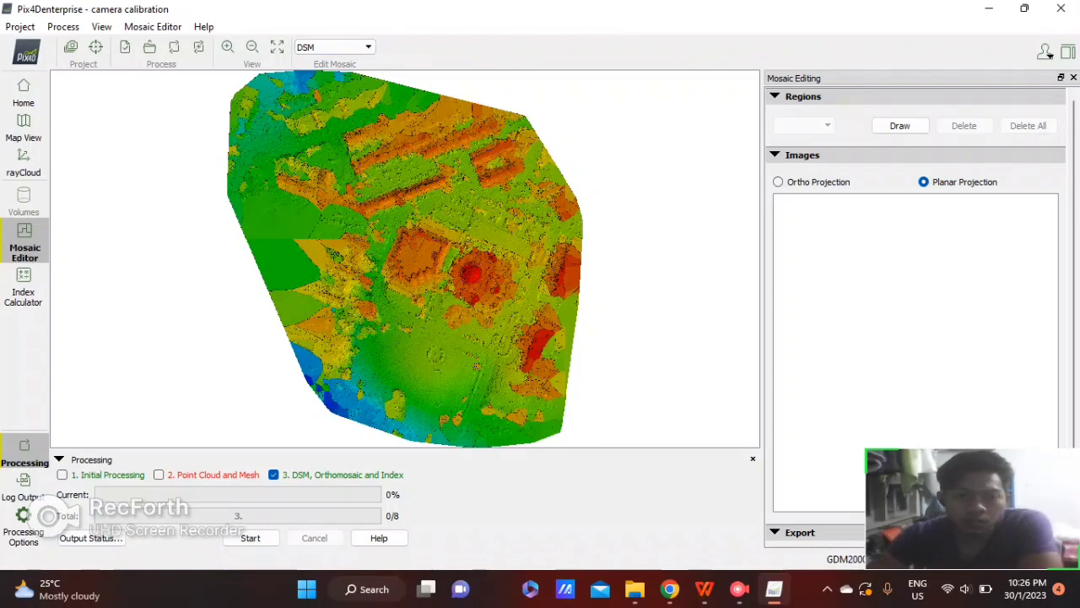
- Switch the Mosaic Editor view to the DTM raster, then minimize Pix4D Enterprise to the desktop
click(333, 47)
click(305, 80)
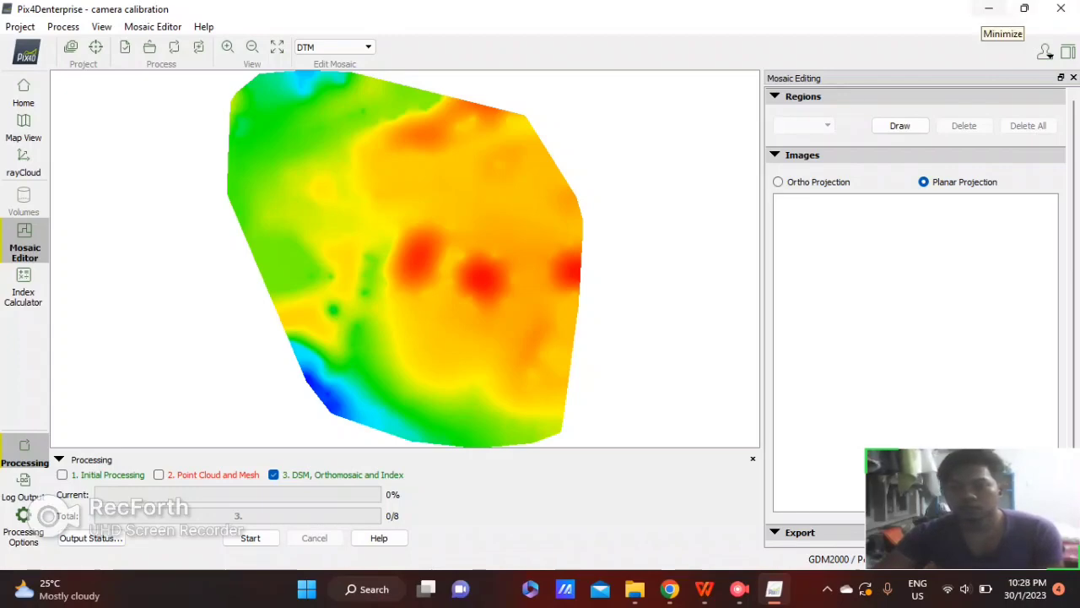
click(989, 8)
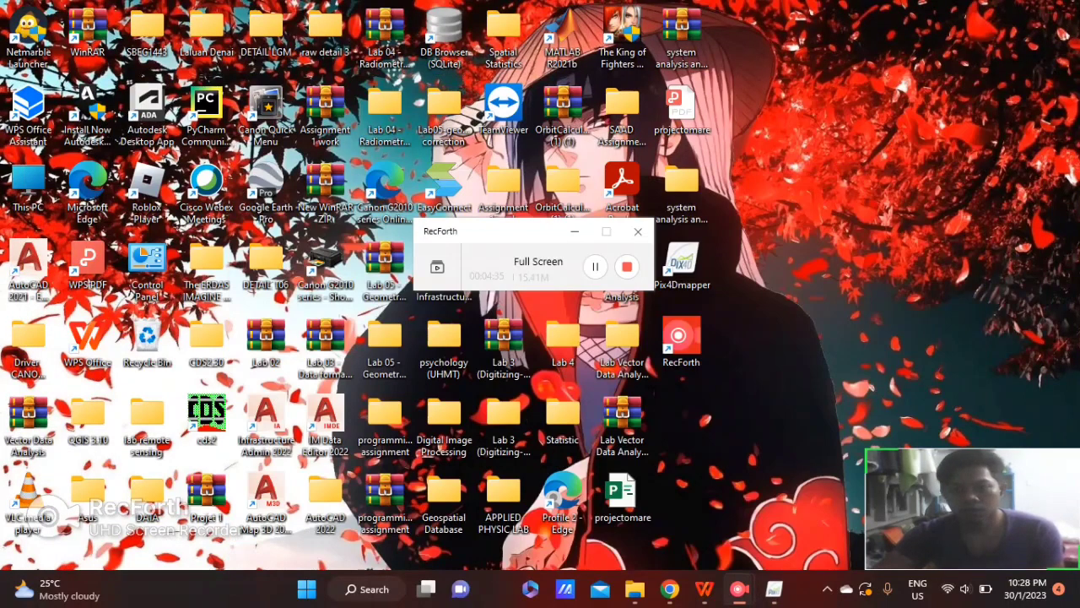